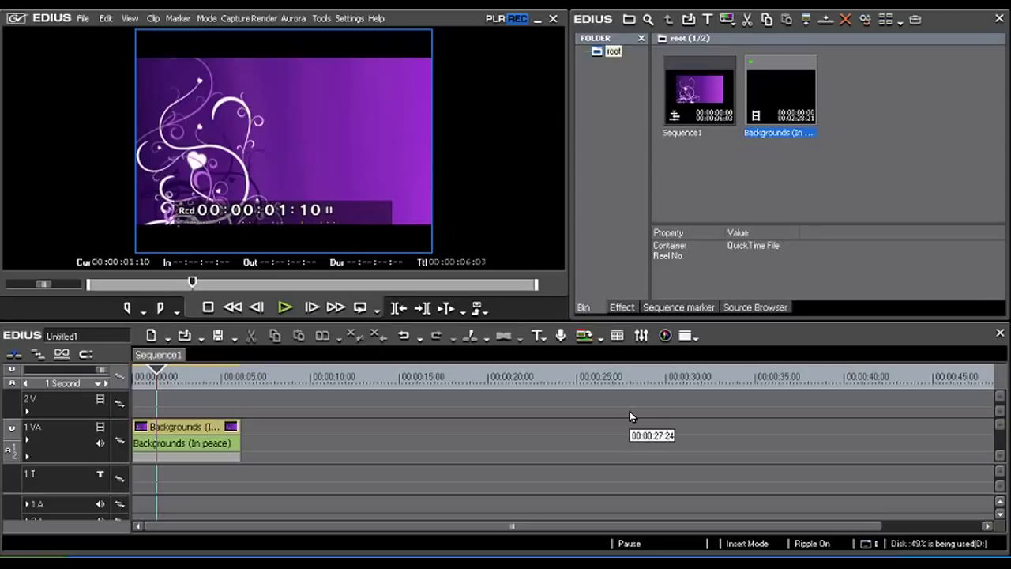
# Step: Create a new title on the T1 track and nudge the Quick Titler window into place
pyautogui.click(547, 339)
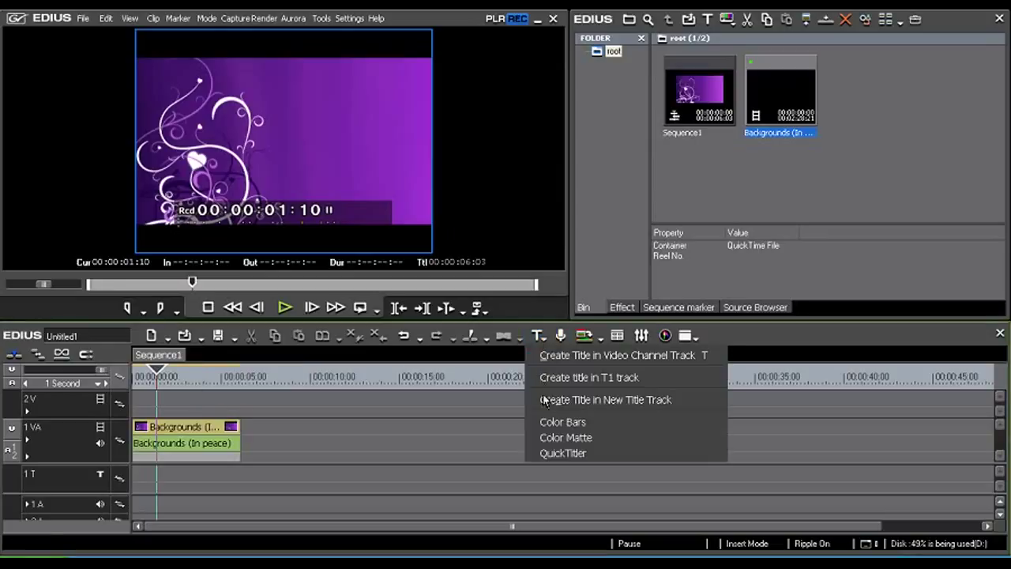
pyautogui.click(574, 377)
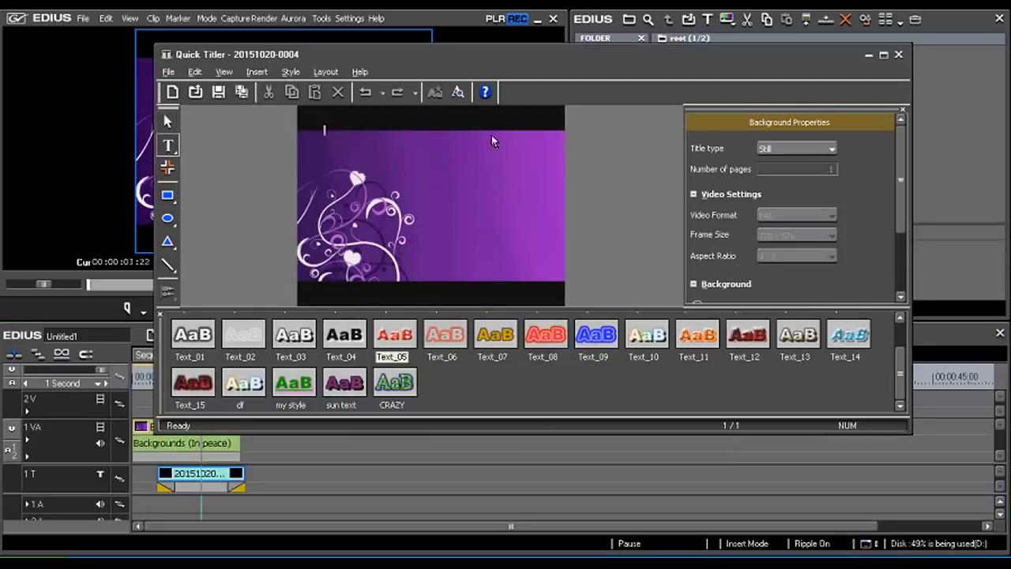
pyautogui.moveTo(519, 58); pyautogui.dragTo(527, 60)
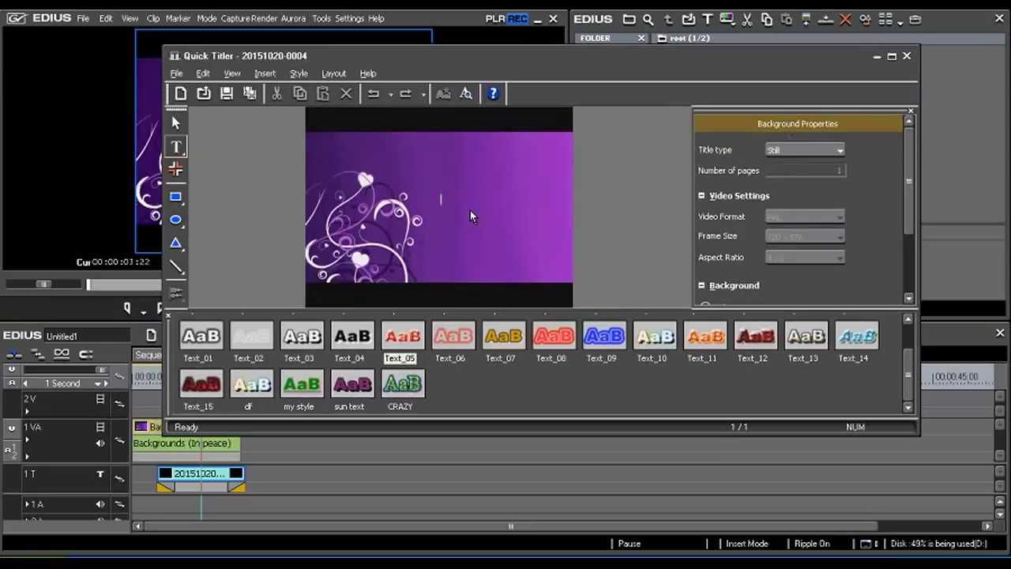
# Step: Type the word 'funny' in the red Text_05 style on the purple floral canvas
pyautogui.write('f"fu"[1:]nny')
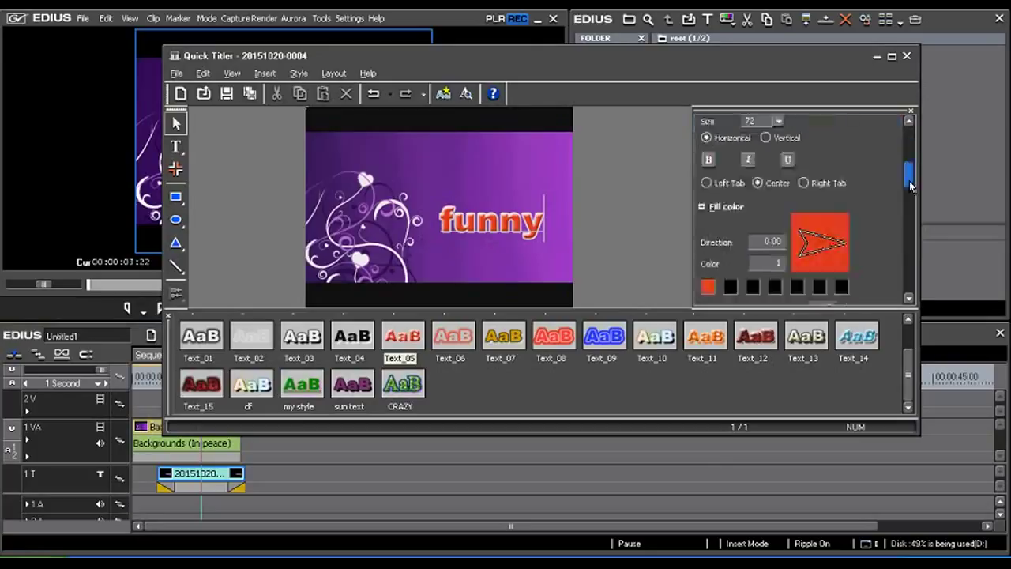
pyautogui.moveTo(906, 143); pyautogui.dragTo(916, 126)
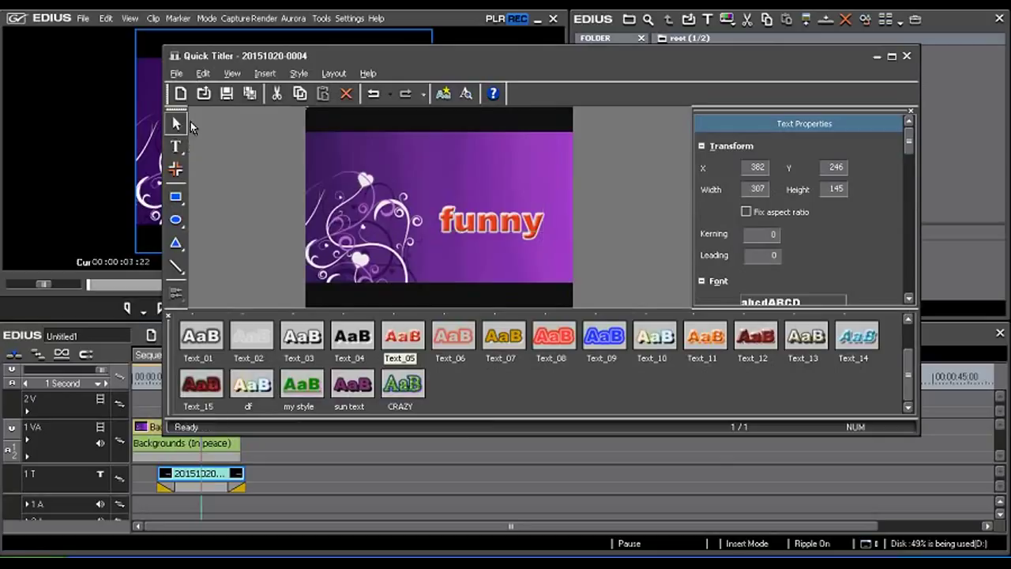
# Step: Move, enlarge and squash the 'funny' text box, then delete it
pyautogui.click(470, 228)
pyautogui.moveTo(507, 233)
pyautogui.mouseDown()
pyautogui.moveTo(512, 165)
pyautogui.moveTo(512, 225)
pyautogui.moveTo(486, 210)
pyautogui.mouseUp()
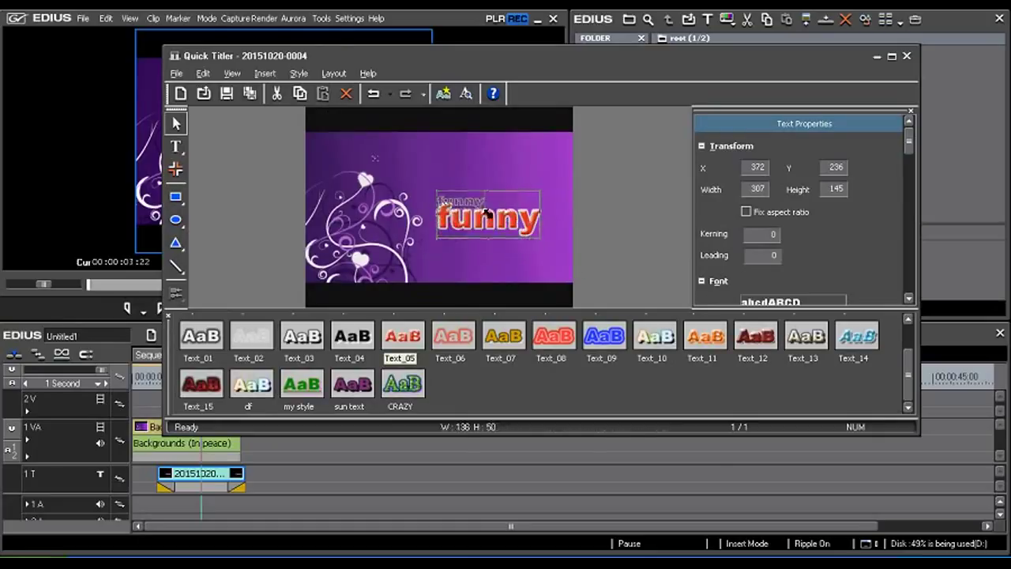
pyautogui.moveTo(488, 213)
pyautogui.mouseDown()
pyautogui.moveTo(548, 258)
pyautogui.moveTo(508, 203)
pyautogui.moveTo(524, 210)
pyautogui.mouseUp()
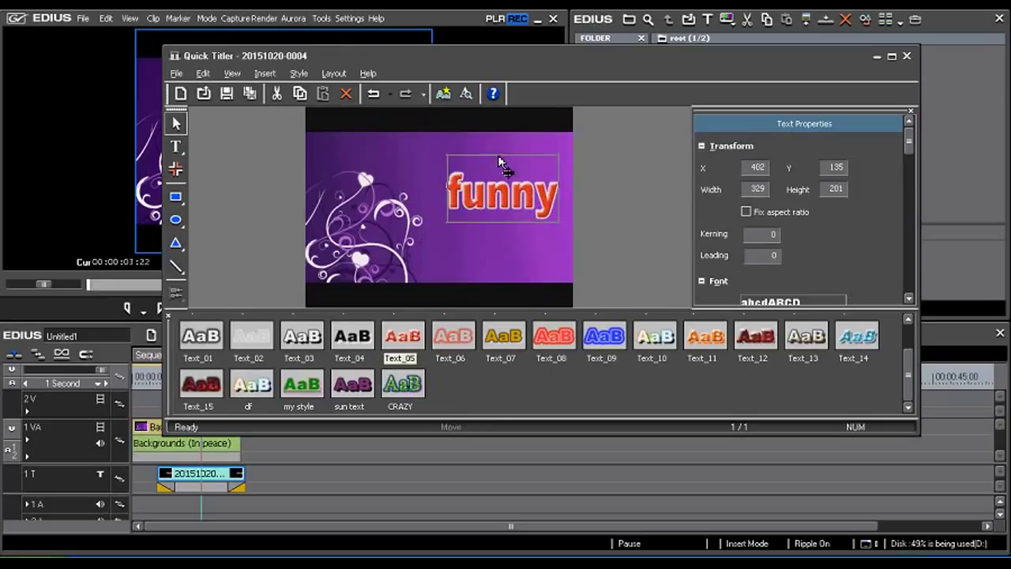
pyautogui.moveTo(500, 162); pyautogui.dragTo(503, 209)
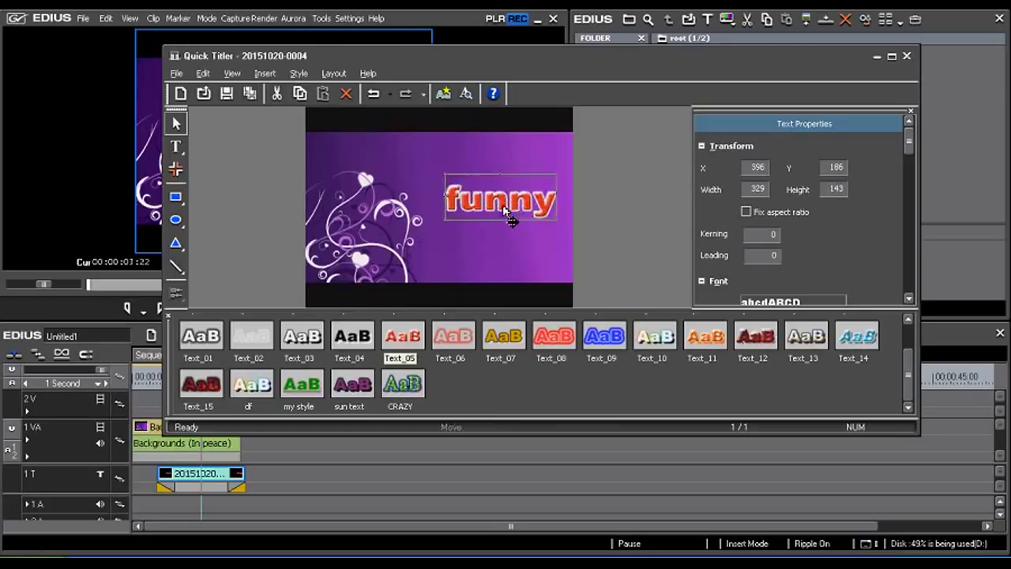
pyautogui.press('Delete')
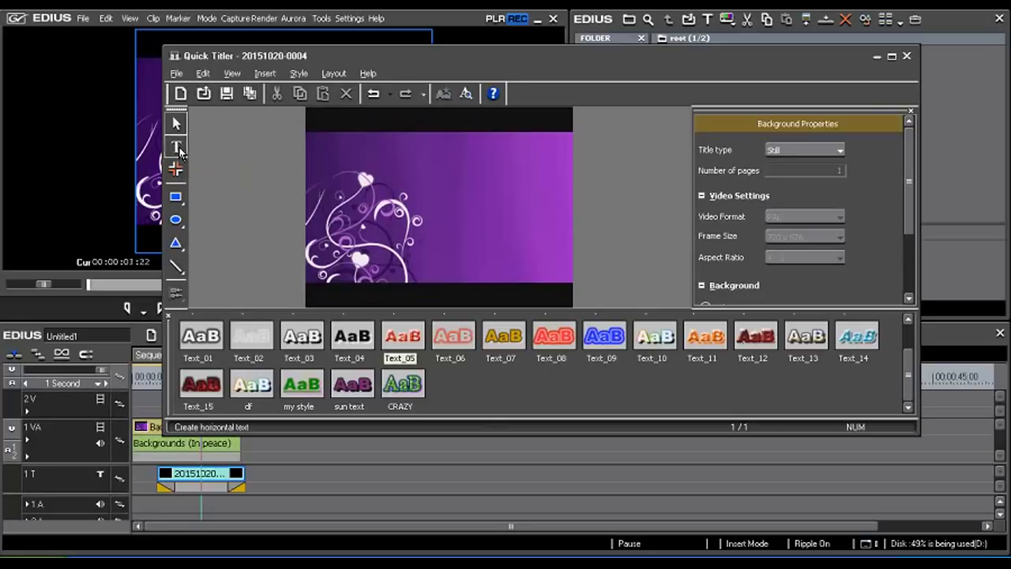
# Step: Retype 'funny' with the Horizontal Text tool
pyautogui.click(181, 153)
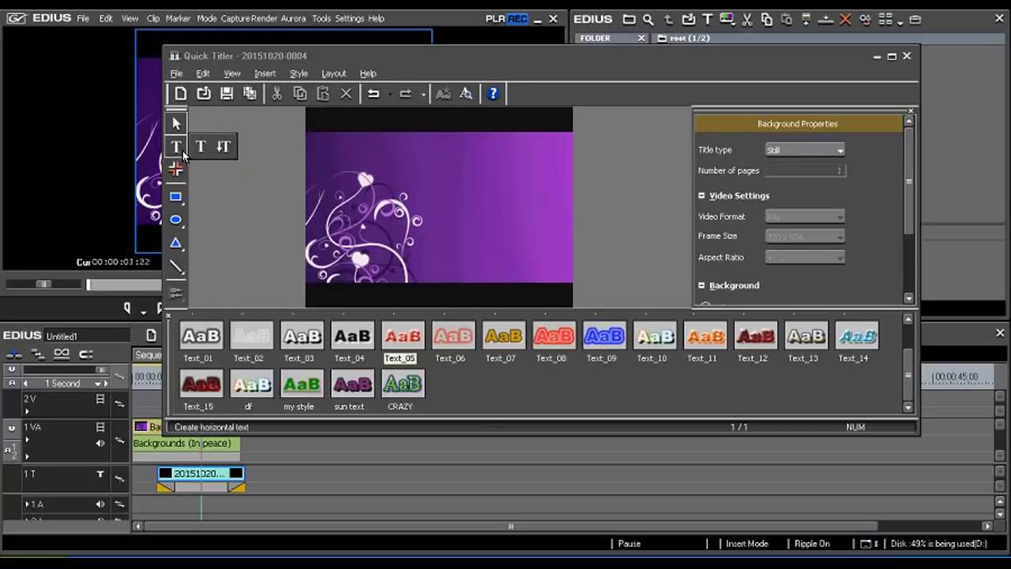
pyautogui.click(198, 150)
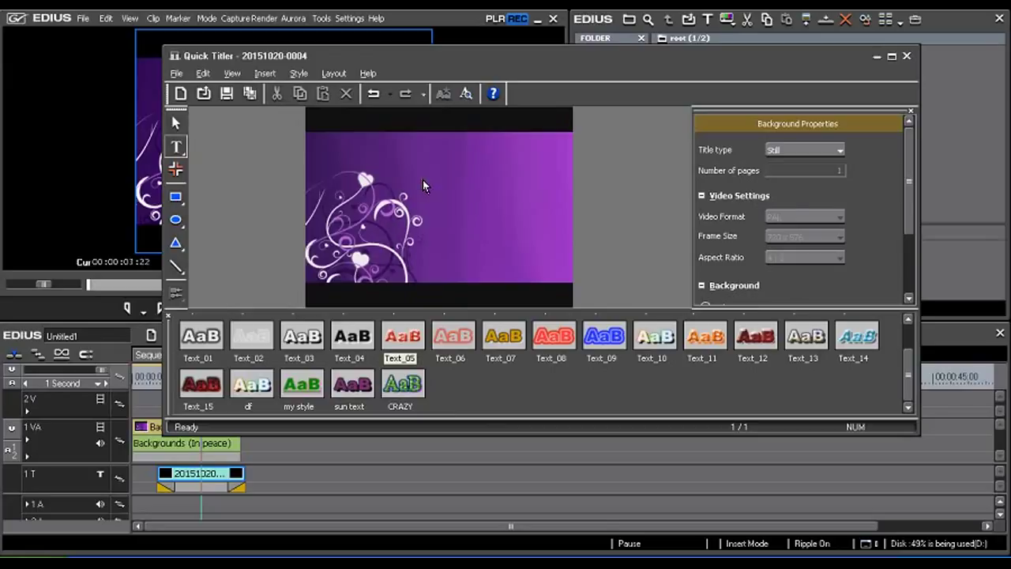
pyautogui.write('funny')
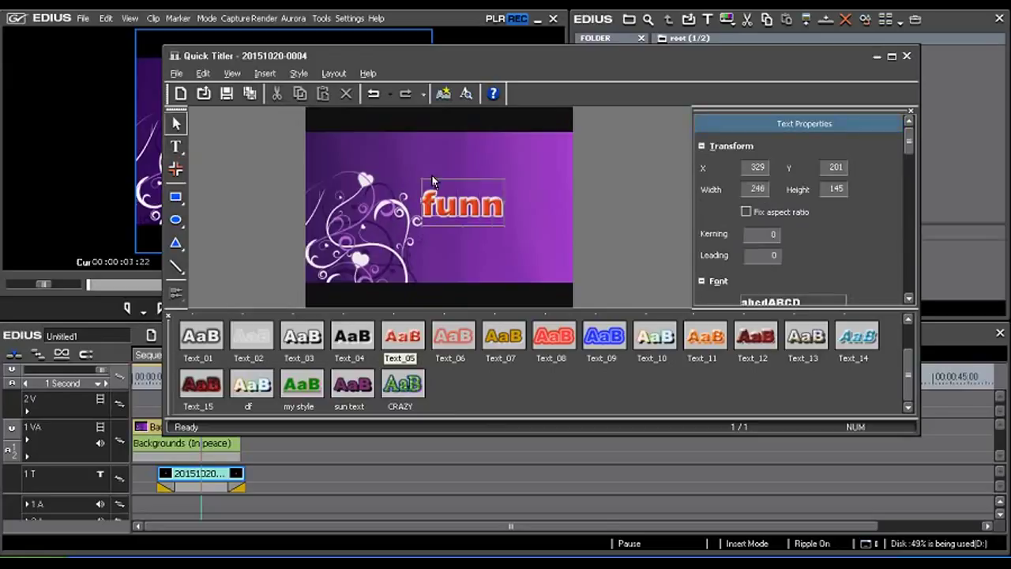
pyautogui.click(619, 188)
# Step: Add vertical 'videos' text along the right edge, then delete it
pyautogui.click(175, 146)
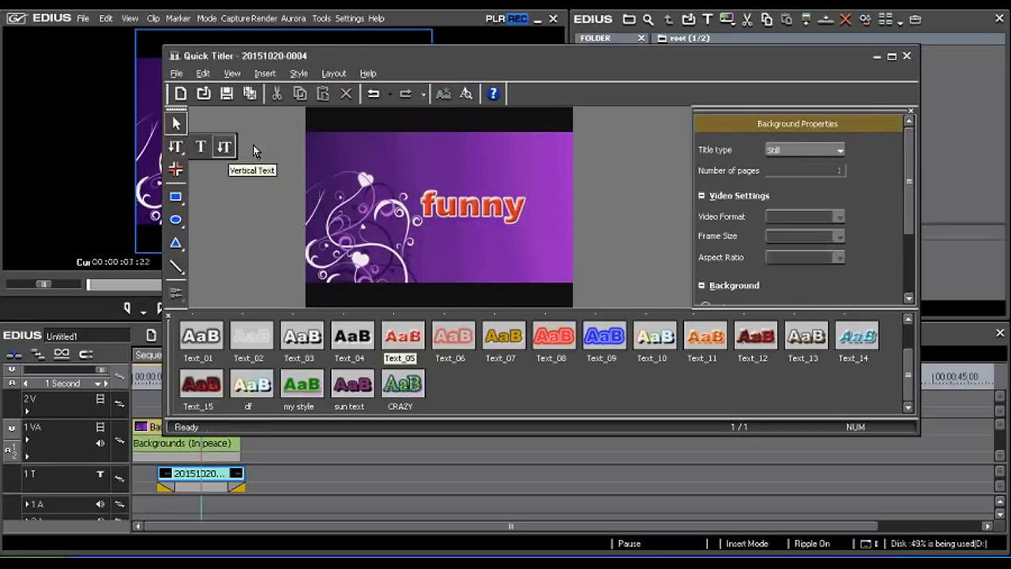
pyautogui.click(224, 150)
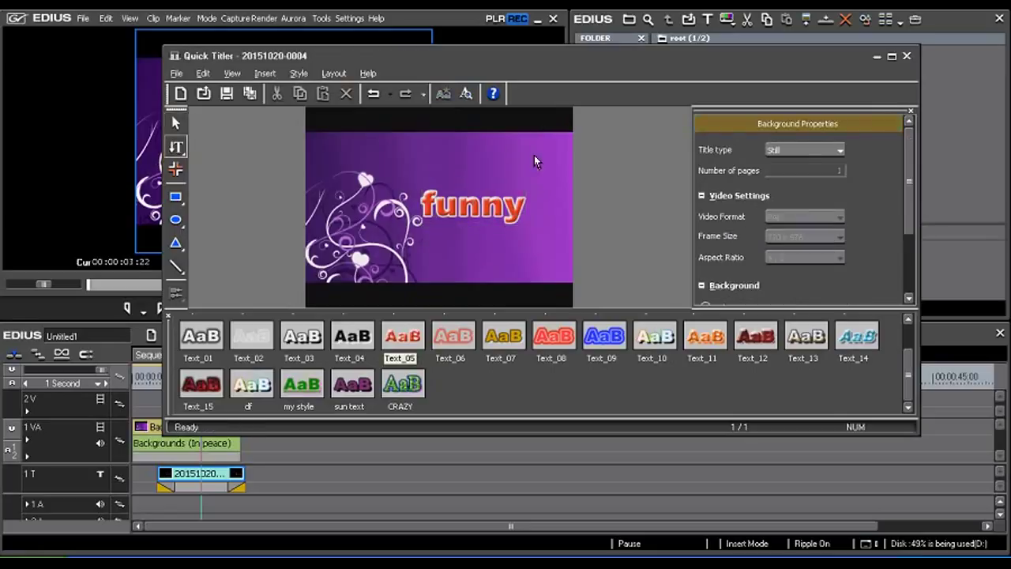
pyautogui.write('<')
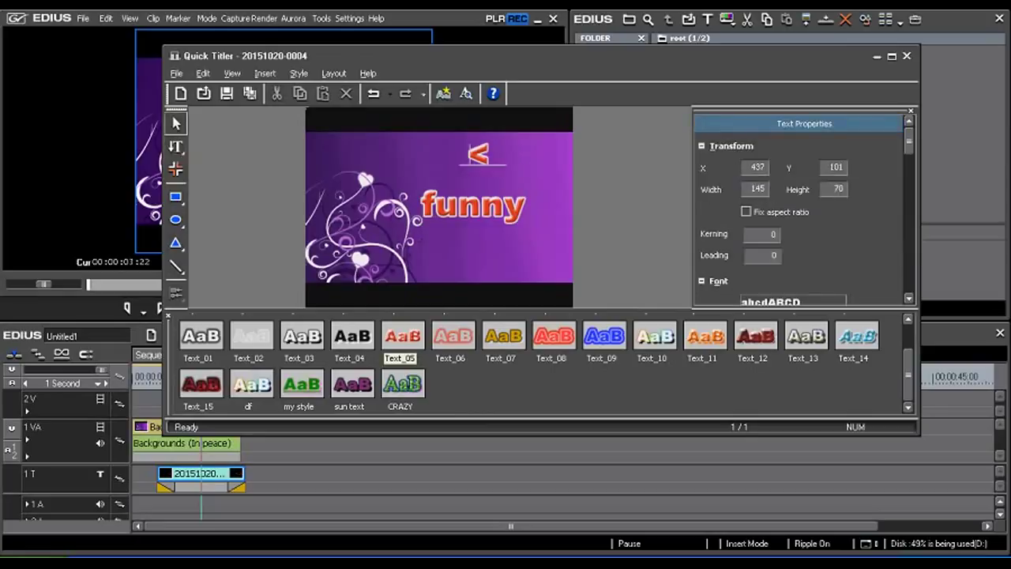
pyautogui.write('ideos')
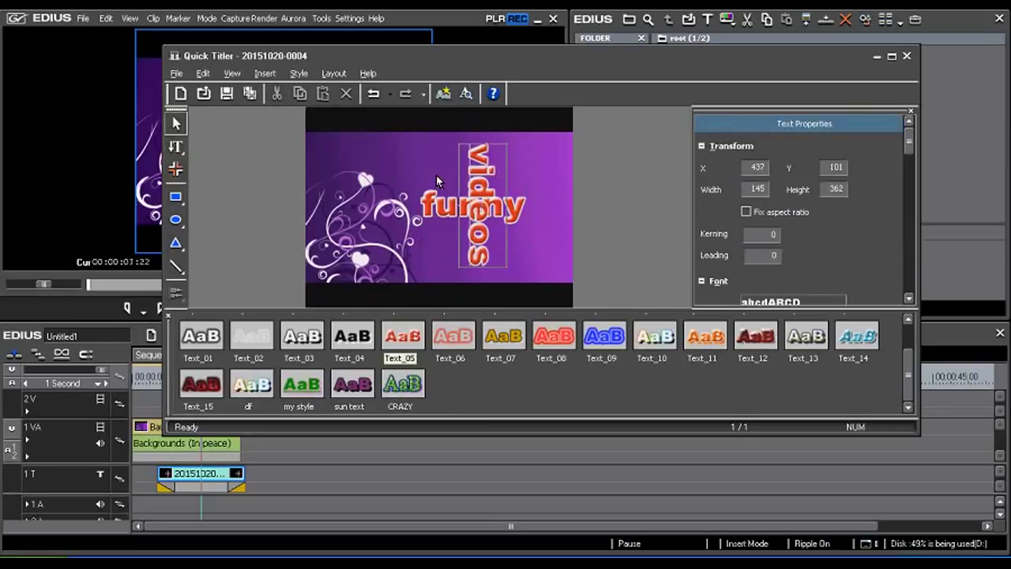
pyautogui.moveTo(476, 183); pyautogui.dragTo(542, 191)
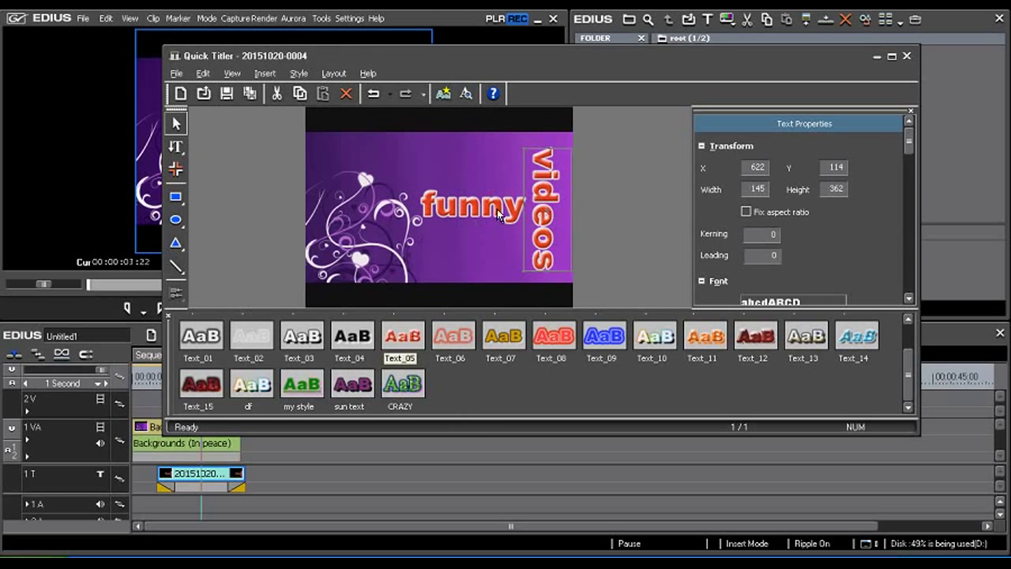
pyautogui.click(496, 210)
pyautogui.click(553, 203)
pyautogui.press('Delete')
# Step: Move 'funny' to X 349, Y 141 and pick the speech-bubble image style-06
pyautogui.moveTo(493, 212)
pyautogui.mouseDown()
pyautogui.moveTo(513, 172)
pyautogui.moveTo(515, 199)
pyautogui.mouseUp()
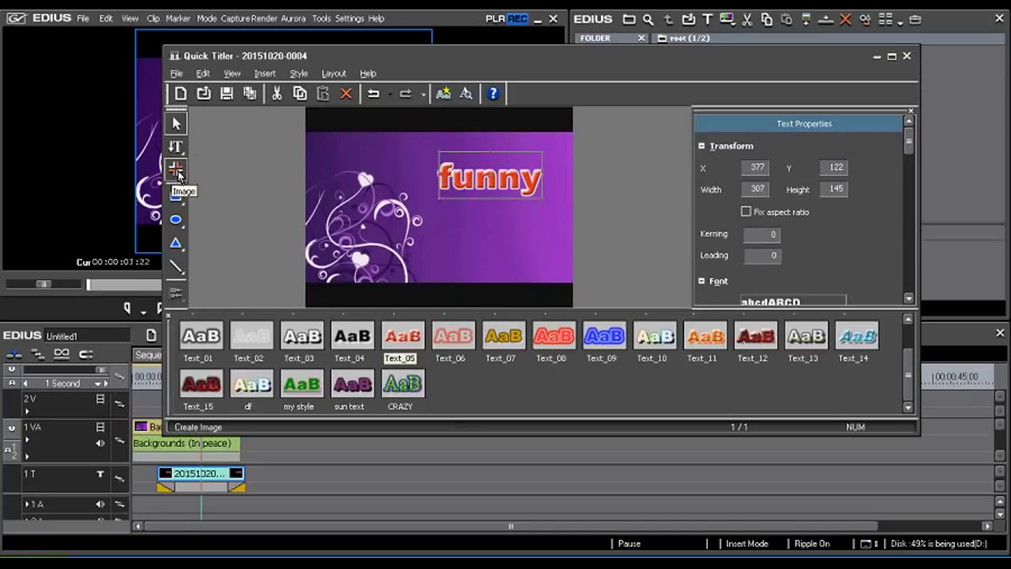
pyautogui.moveTo(458, 180); pyautogui.dragTo(448, 188)
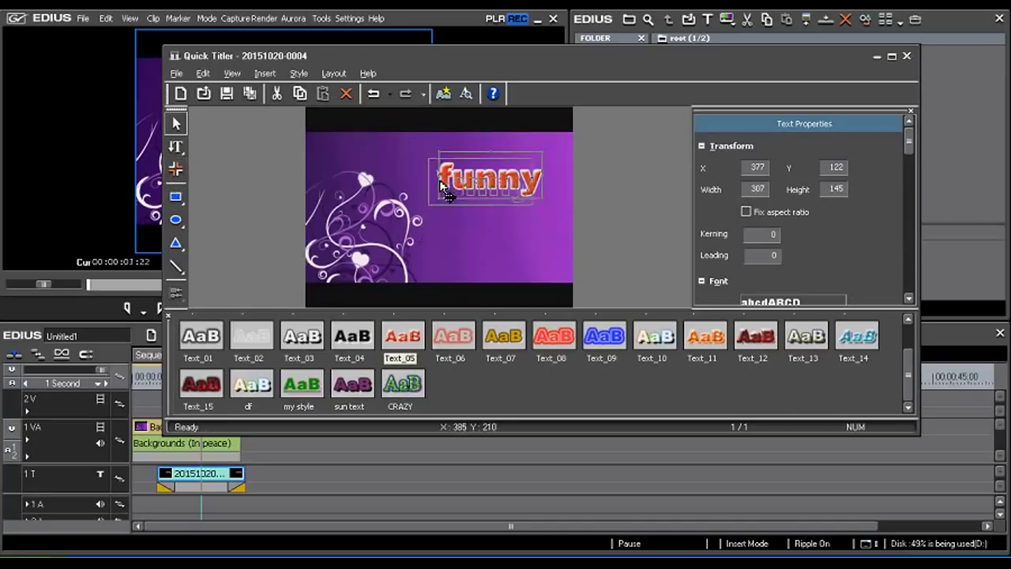
pyautogui.click(174, 171)
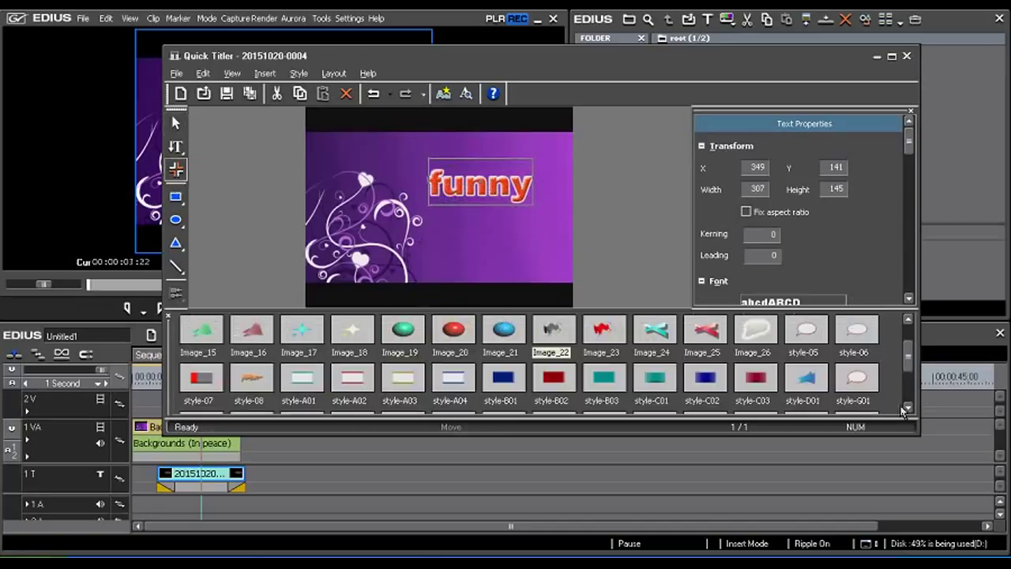
pyautogui.moveTo(911, 368)
pyautogui.mouseDown()
pyautogui.moveTo(908, 399)
pyautogui.moveTo(906, 338)
pyautogui.mouseUp()
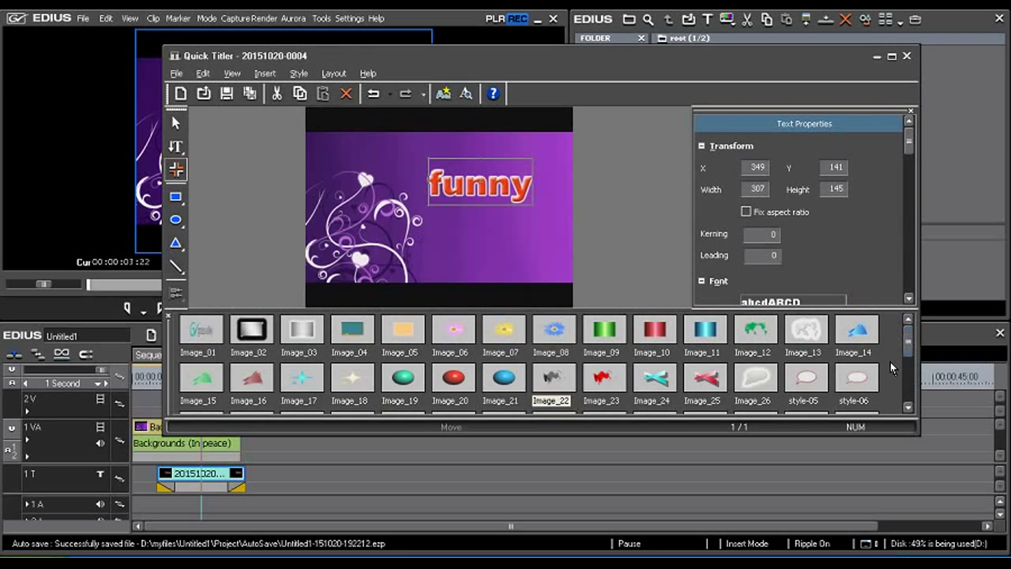
pyautogui.click(860, 379)
# Step: Place an image below 'funny', swapping bubble and ribbon for the blue flower at X 382, Y 316
pyautogui.moveTo(448, 222); pyautogui.dragTo(533, 282)
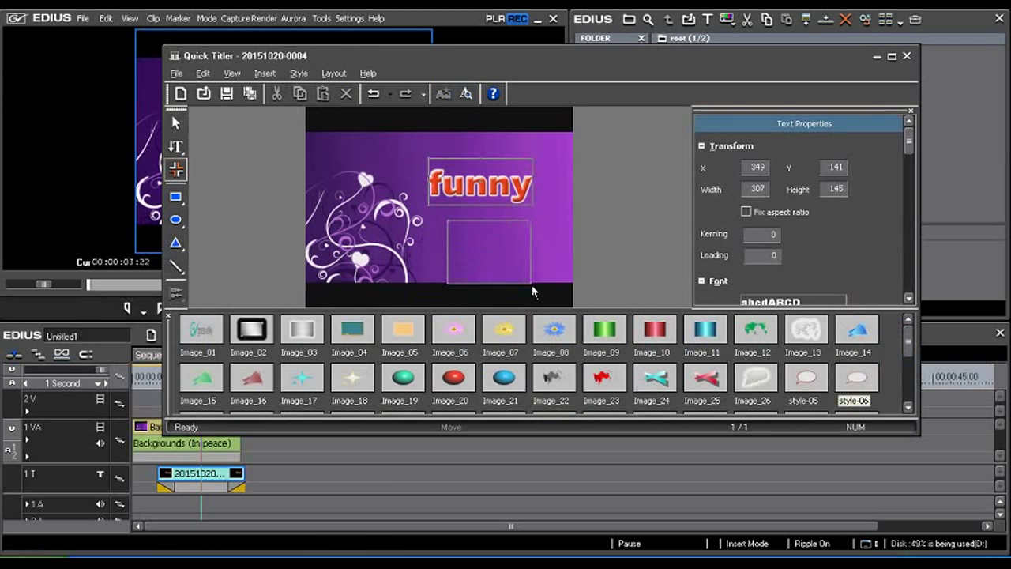
pyautogui.moveTo(525, 261); pyautogui.dragTo(519, 257)
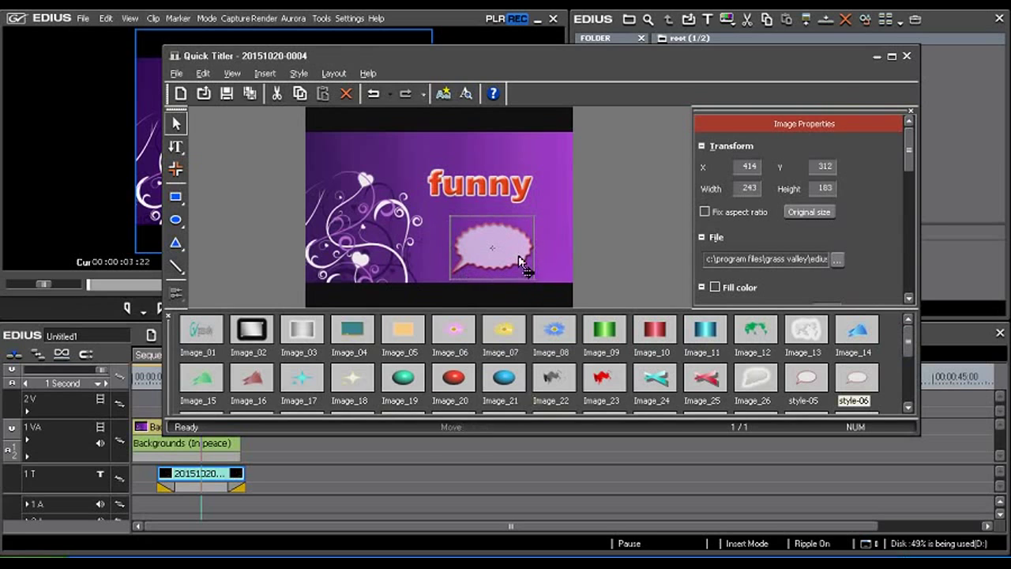
pyautogui.moveTo(913, 342)
pyautogui.mouseDown()
pyautogui.moveTo(910, 382)
pyautogui.moveTo(925, 342)
pyautogui.mouseUp()
pyautogui.click(708, 381)
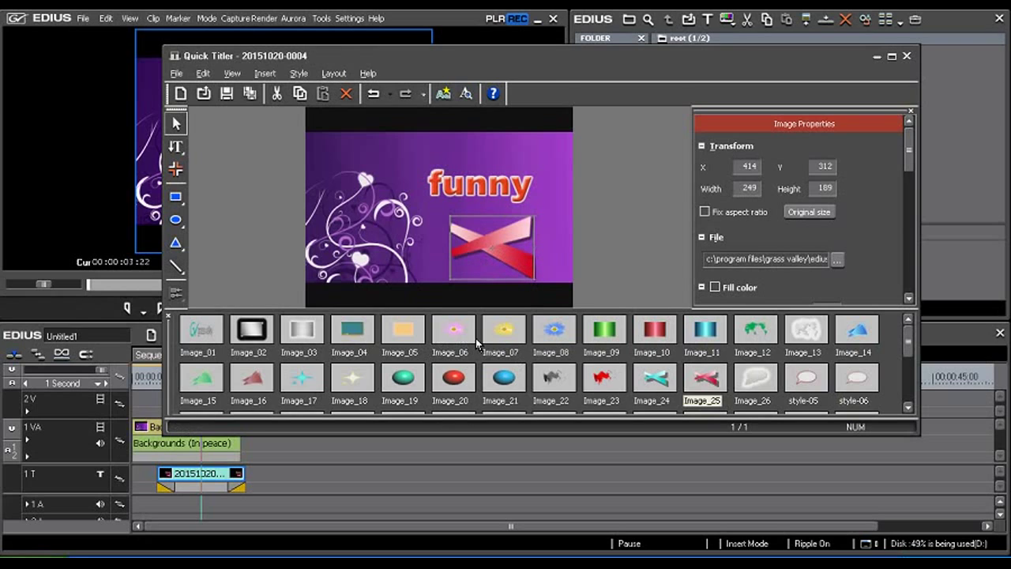
pyautogui.click(553, 332)
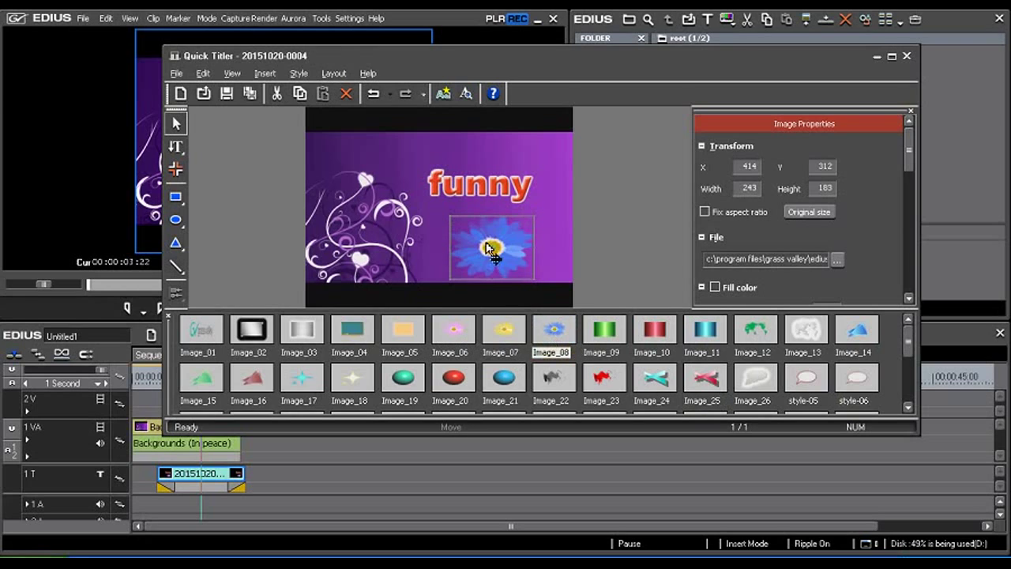
pyautogui.moveTo(500, 254); pyautogui.dragTo(488, 256)
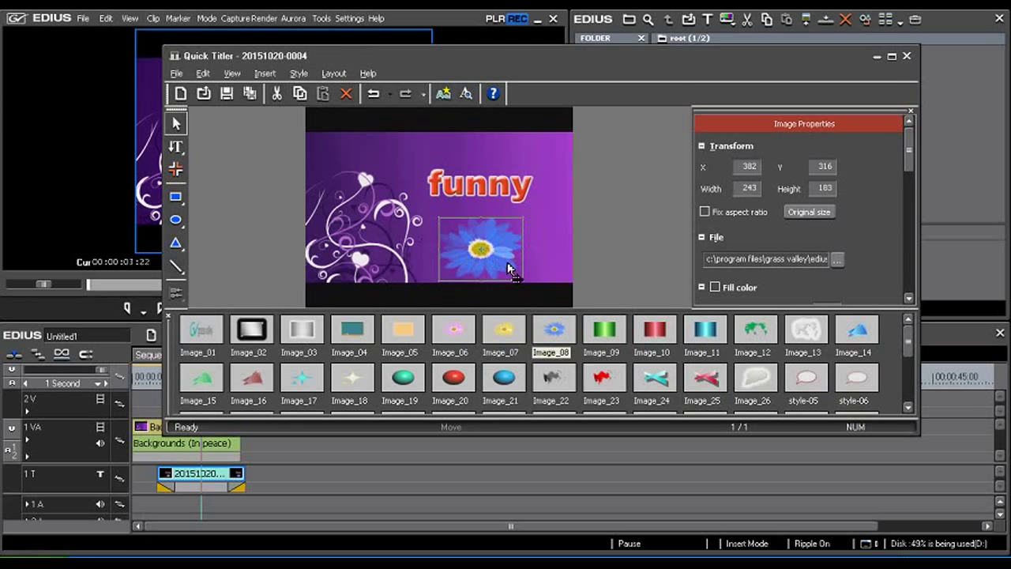
pyautogui.moveTo(908, 350); pyautogui.dragTo(913, 395)
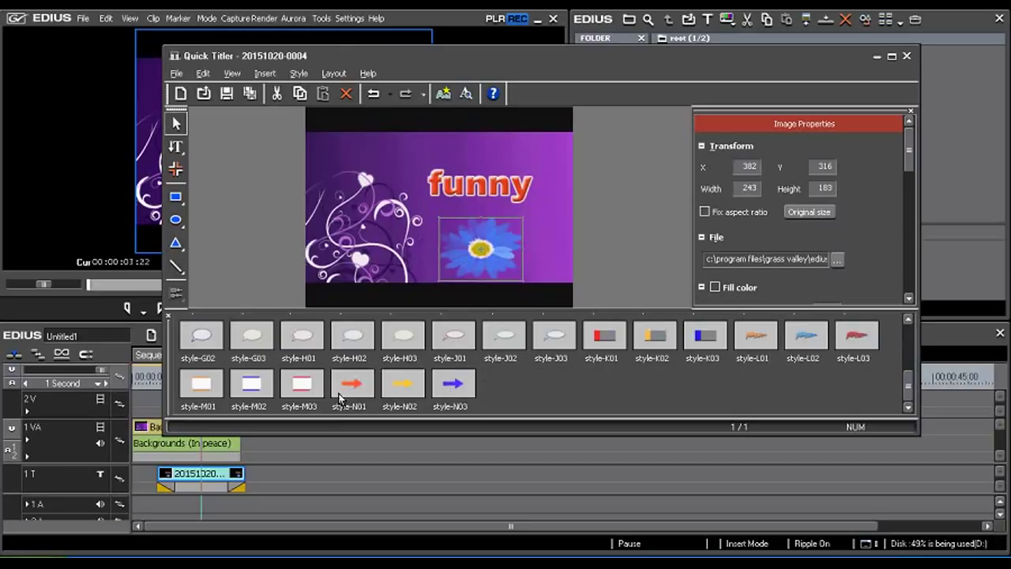
# Step: Swap the flower for the jagged style-H01 bubble and enlarge it around 'funny' to 369×254
pyautogui.doubleClick(347, 387)
pyautogui.doubleClick(401, 386)
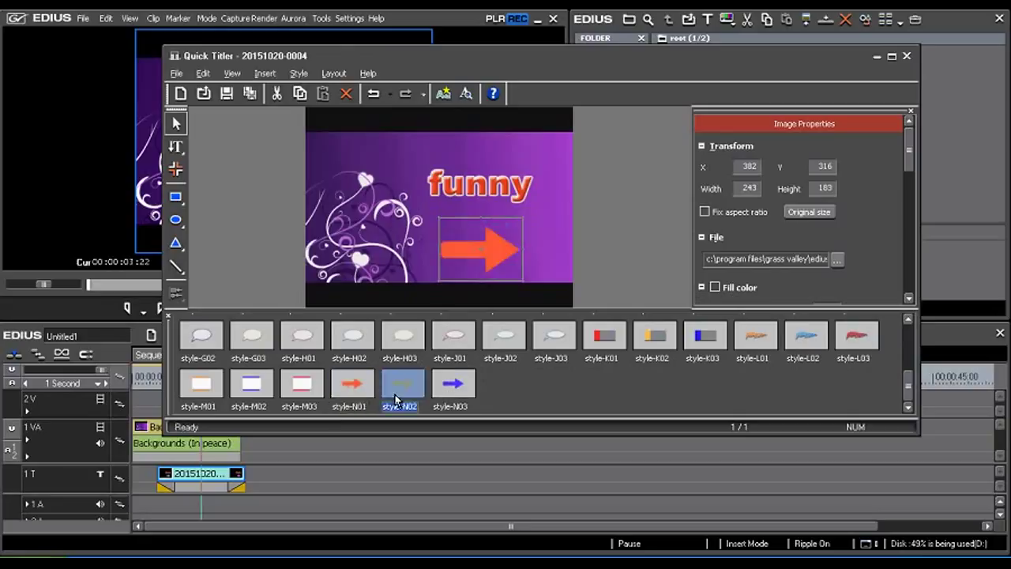
pyautogui.doubleClick(502, 347)
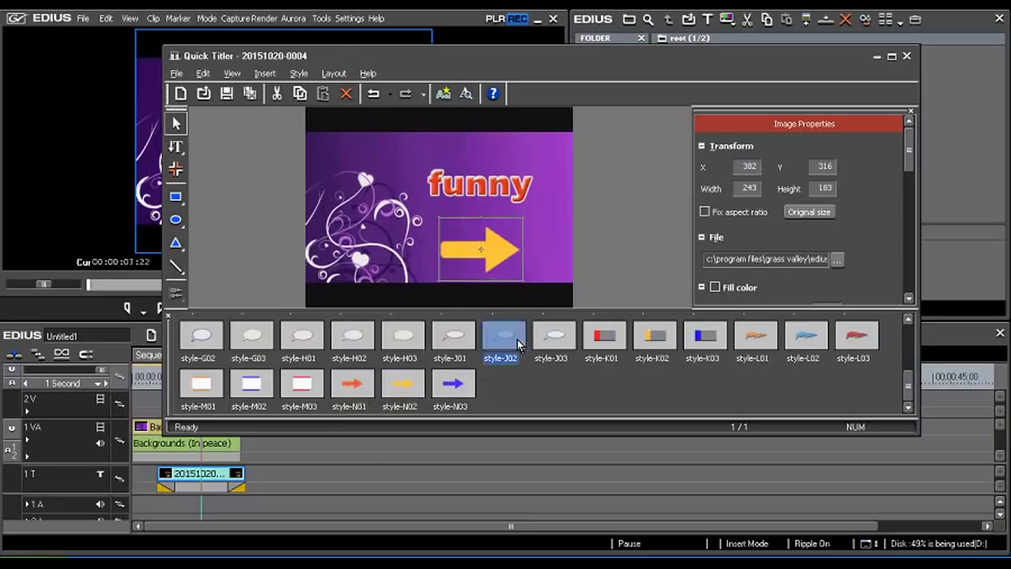
pyautogui.doubleClick(309, 335)
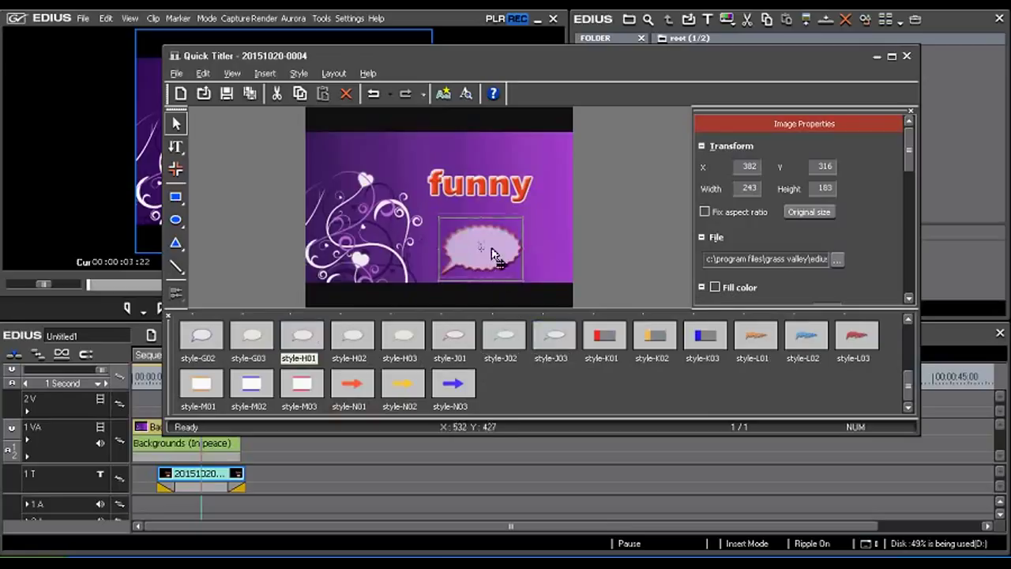
pyautogui.moveTo(494, 267); pyautogui.dragTo(489, 202)
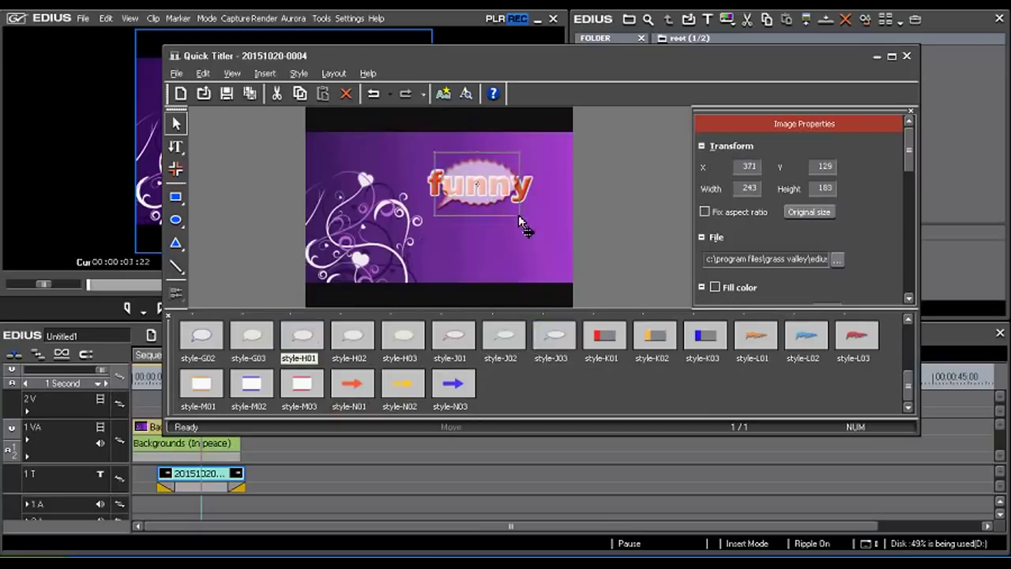
pyautogui.moveTo(520, 217)
pyautogui.mouseDown()
pyautogui.moveTo(566, 241)
pyautogui.moveTo(509, 221)
pyautogui.moveTo(518, 222)
pyautogui.mouseUp()
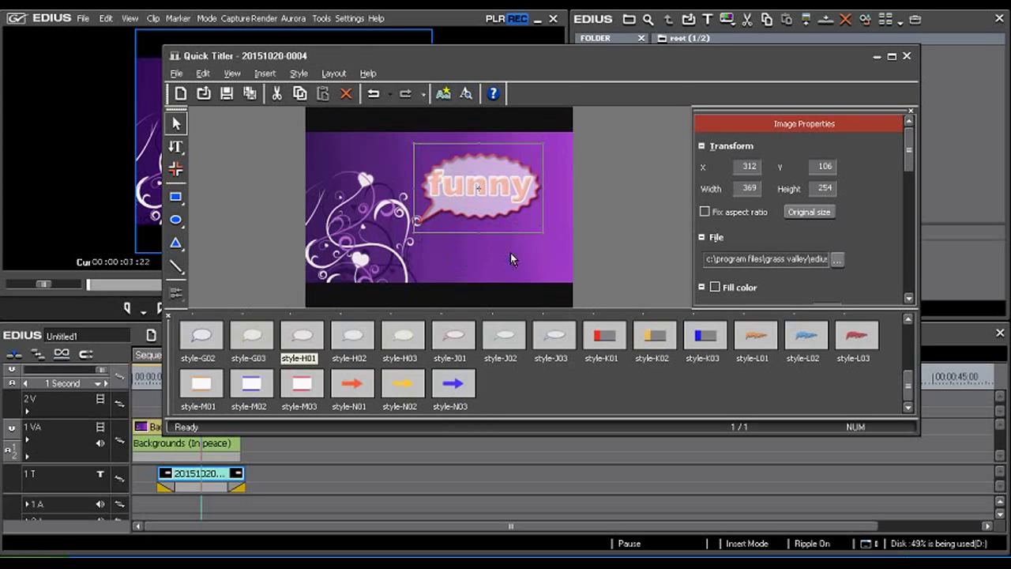
# Step: Restyle the bubble with style-M02, then the Image_26 cloud bubble, and nudge it
pyautogui.click(263, 384)
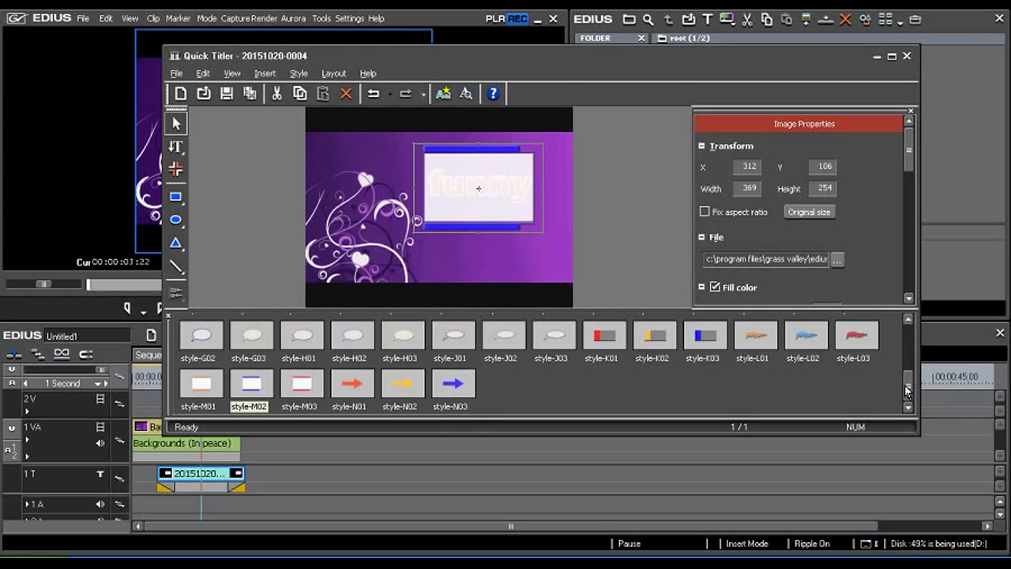
pyautogui.moveTo(909, 385); pyautogui.dragTo(910, 358)
pyautogui.click(751, 346)
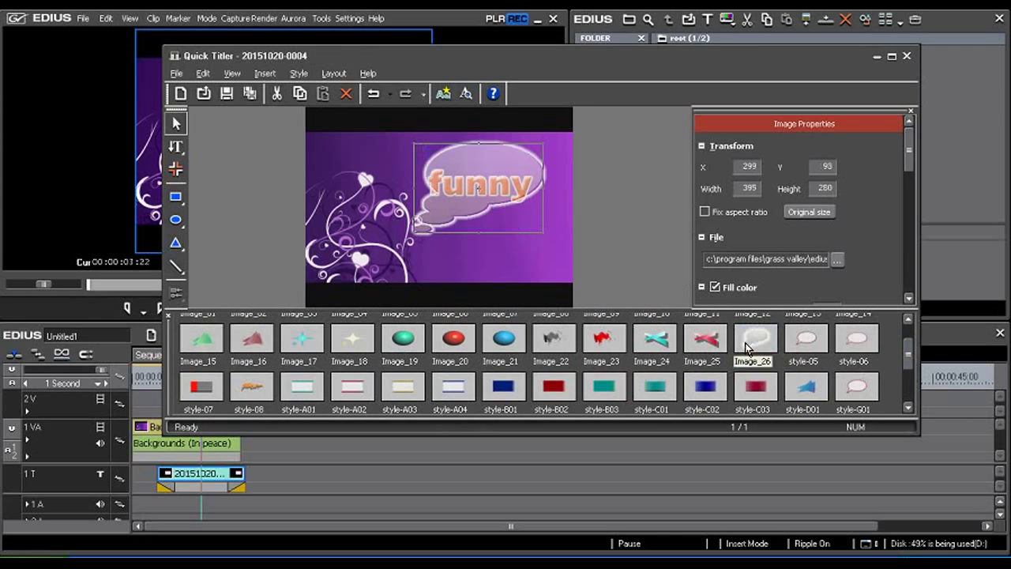
pyautogui.moveTo(535, 167); pyautogui.dragTo(529, 184)
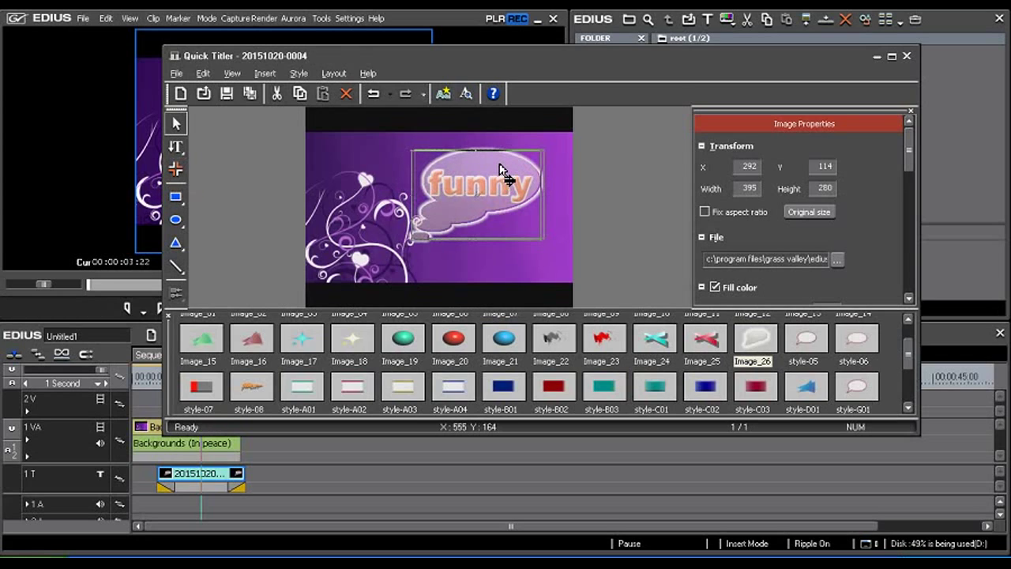
pyautogui.moveTo(496, 171); pyautogui.dragTo(494, 169)
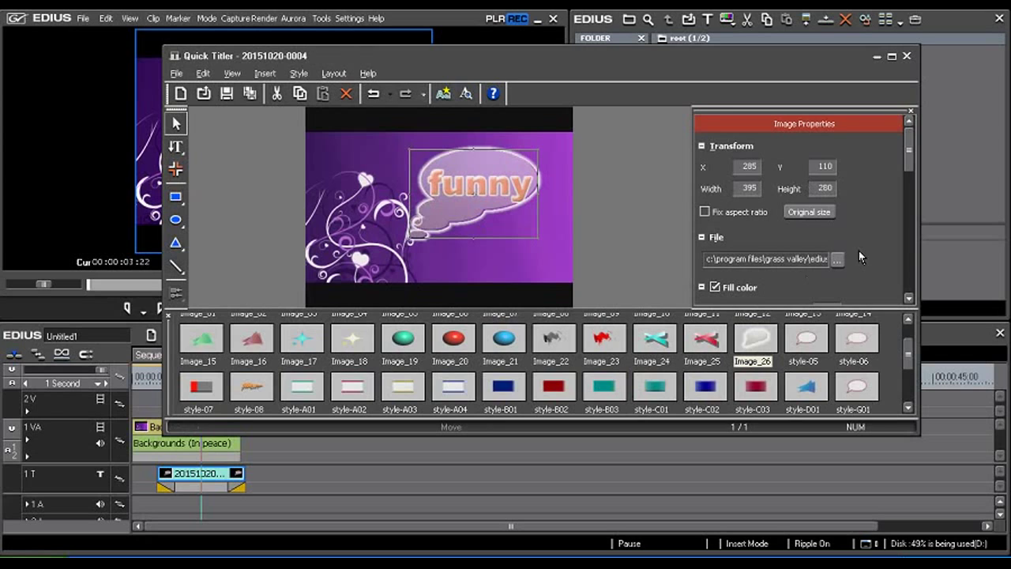
# Step: Fine-tune the bubble's X and width in Image Properties, then delete it
pyautogui.moveTo(911, 163); pyautogui.dragTo(920, 153)
pyautogui.moveTo(755, 170); pyautogui.dragTo(757, 166)
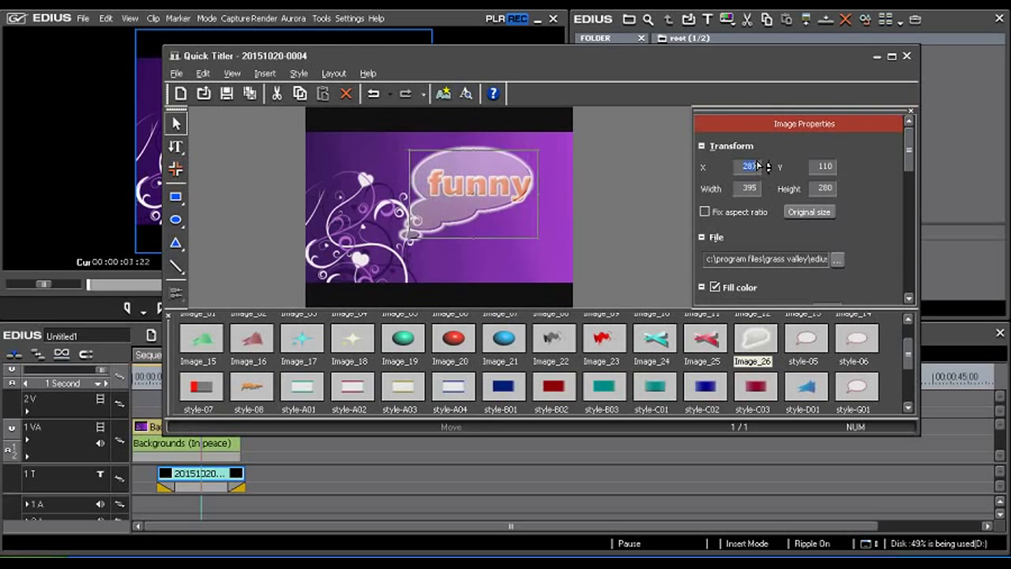
pyautogui.moveTo(755, 188)
pyautogui.mouseDown()
pyautogui.moveTo(764, 183)
pyautogui.moveTo(752, 183)
pyautogui.mouseUp()
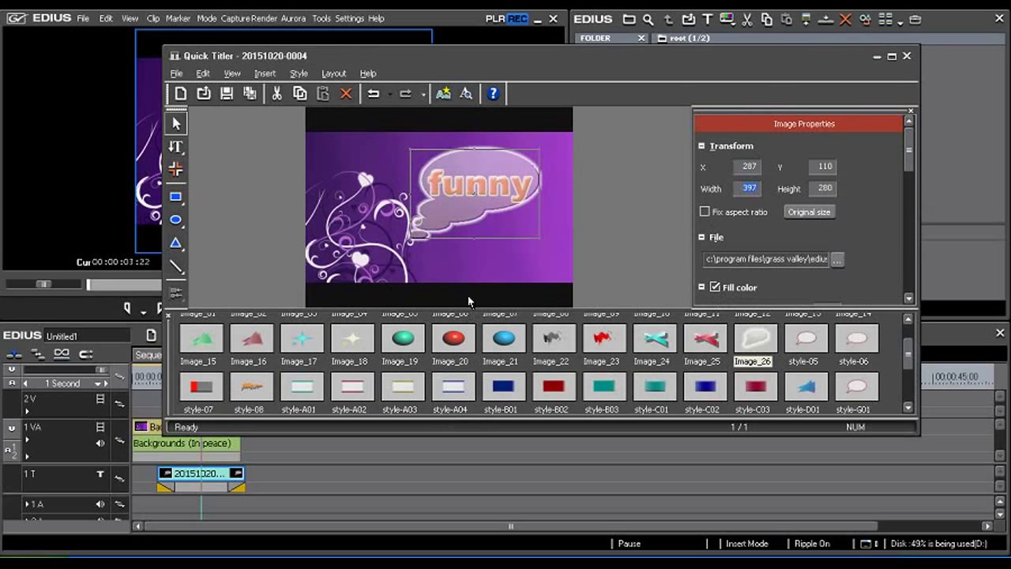
pyautogui.moveTo(469, 220); pyautogui.dragTo(472, 215)
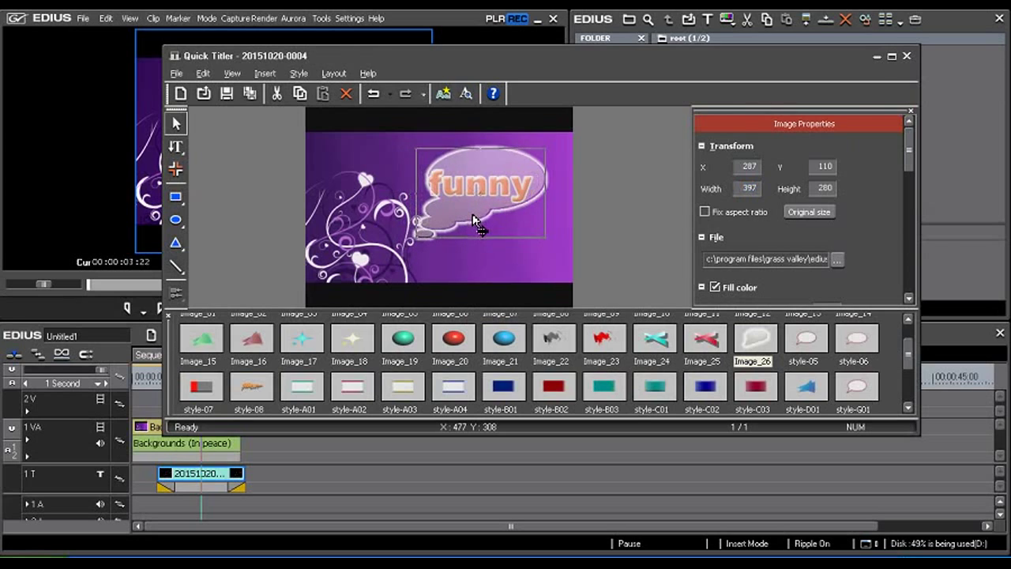
pyautogui.press('Delete')
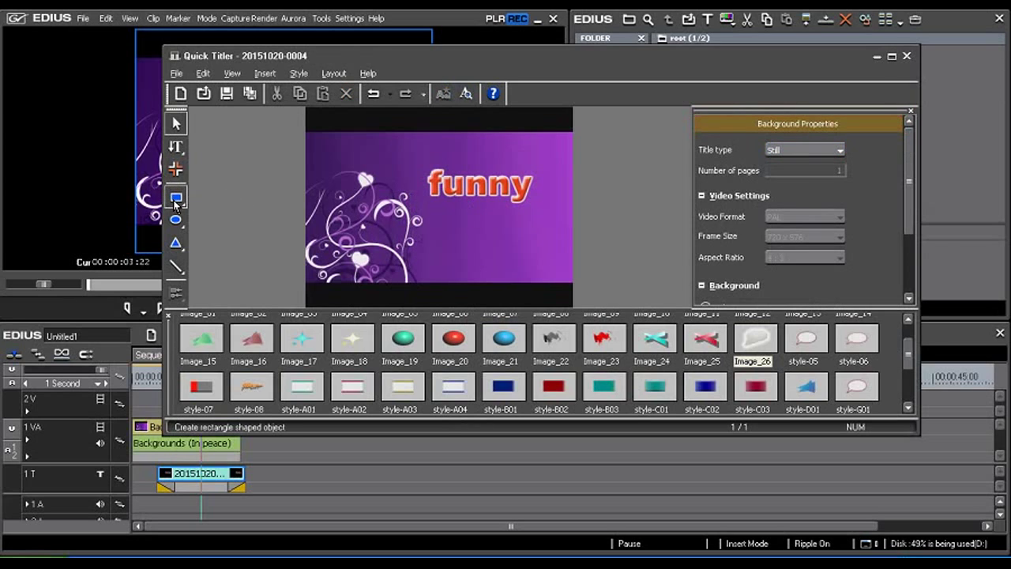
pyautogui.click(174, 201)
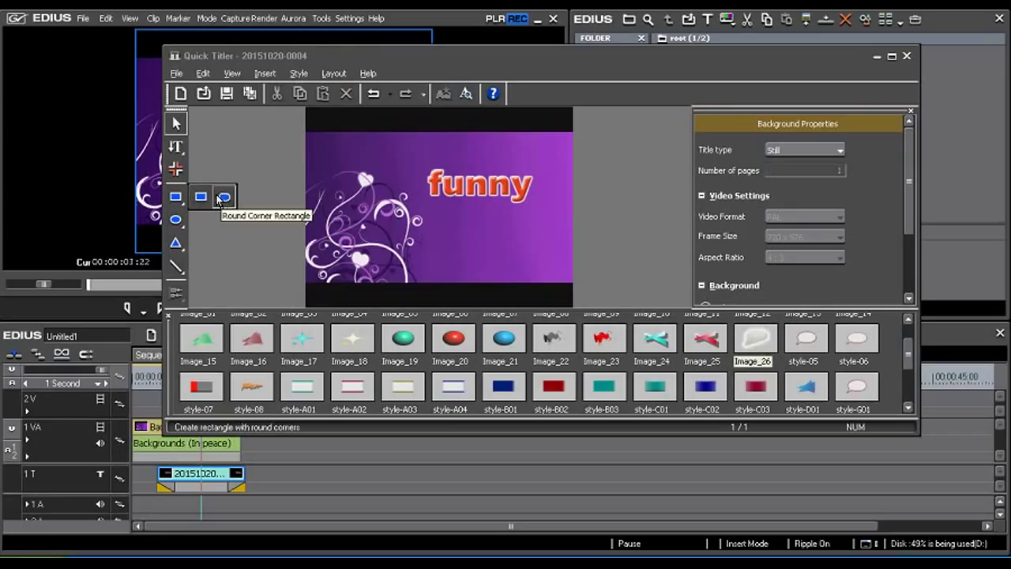
pyautogui.click(202, 198)
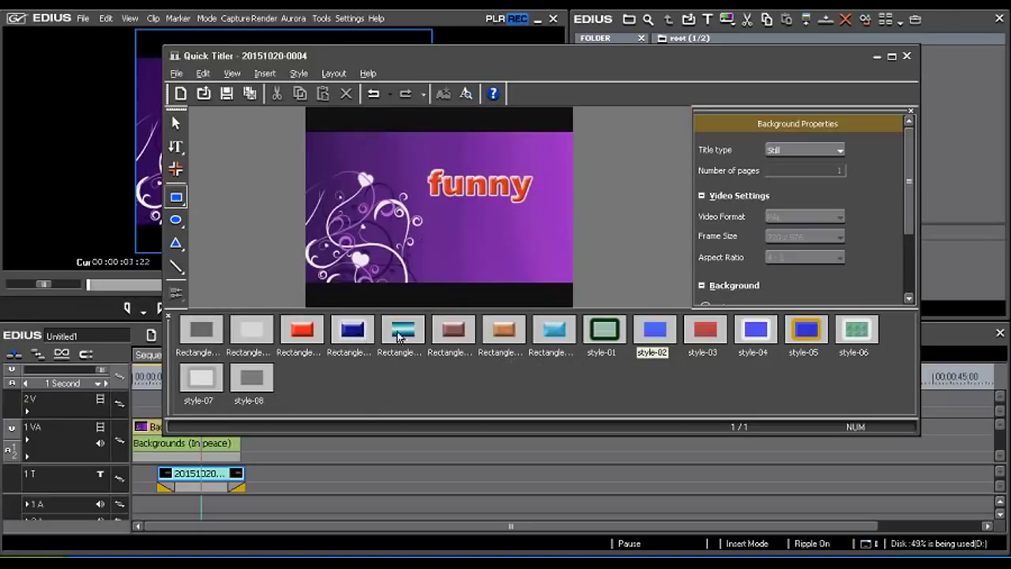
pyautogui.click(465, 336)
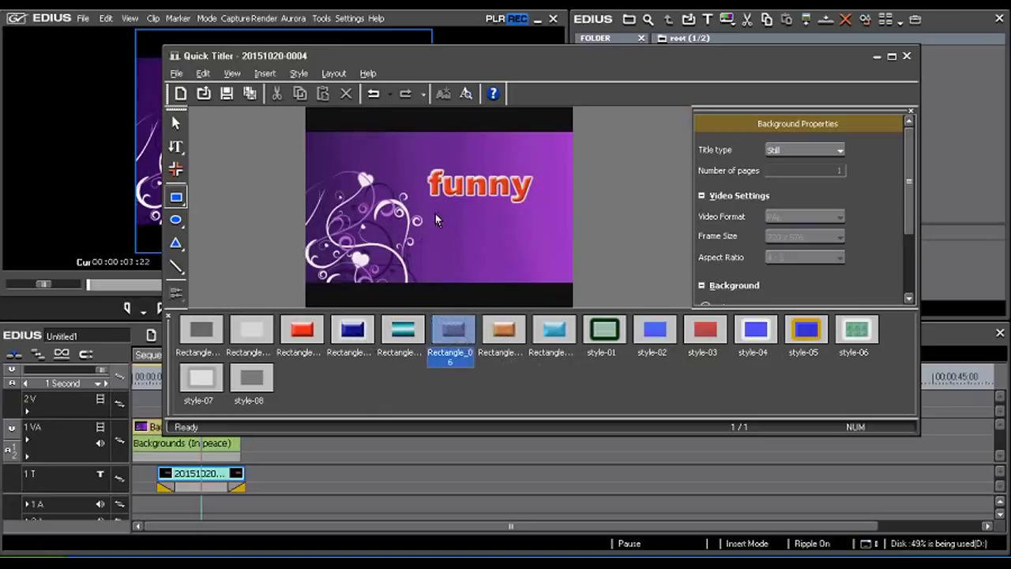
pyautogui.moveTo(435, 213); pyautogui.dragTo(550, 268)
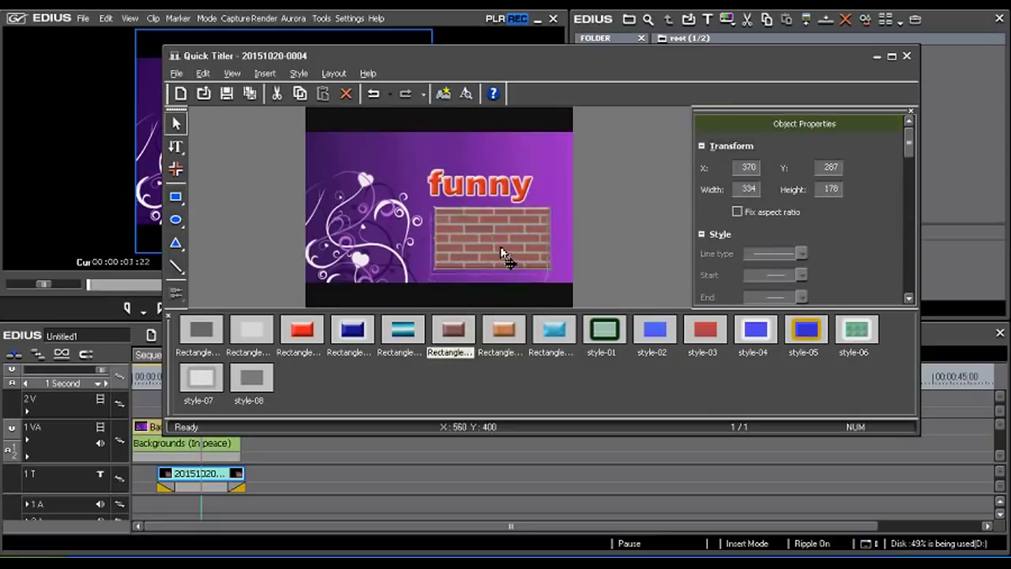
pyautogui.moveTo(509, 264); pyautogui.dragTo(505, 268)
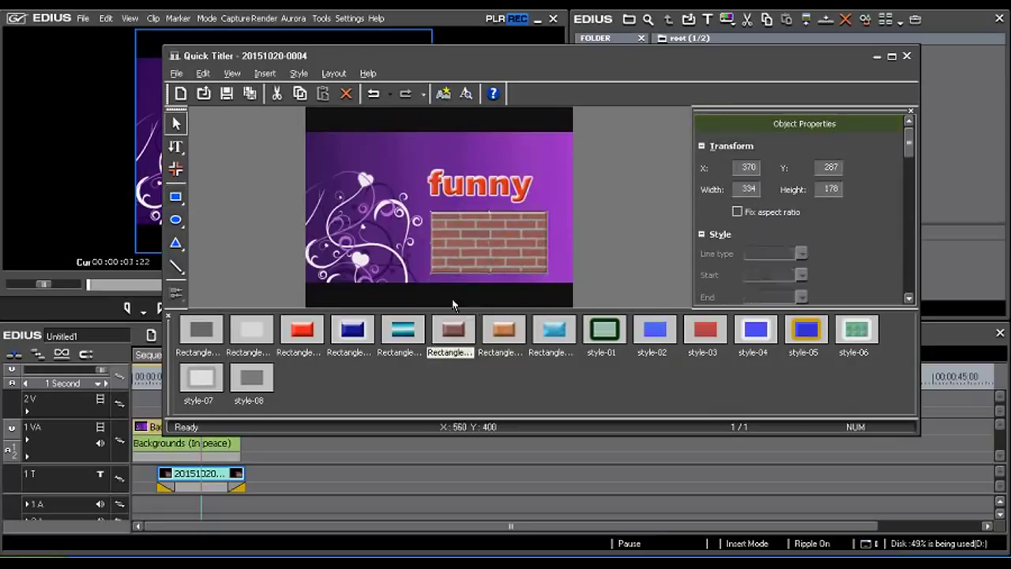
pyautogui.click(508, 332)
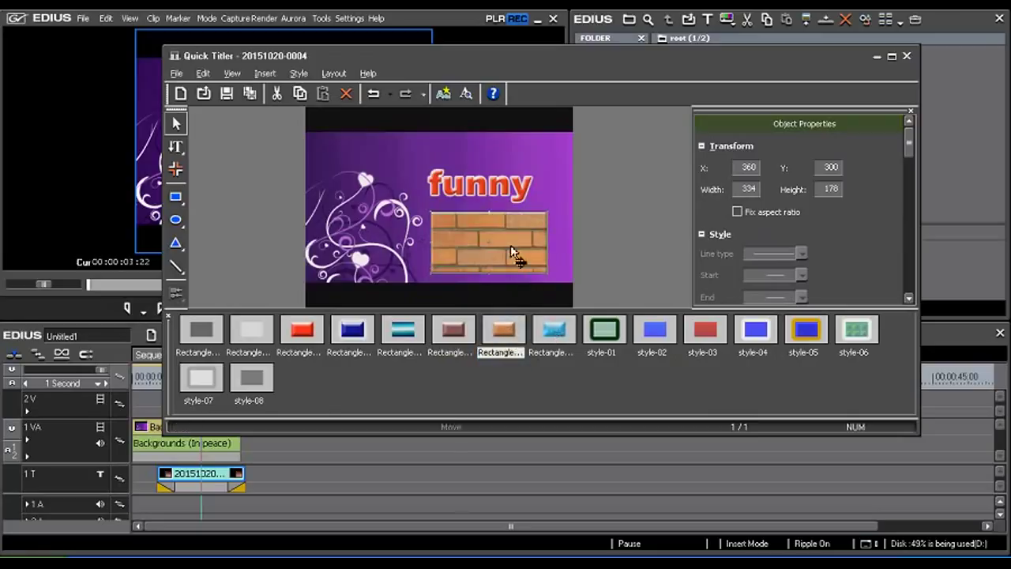
pyautogui.click(566, 333)
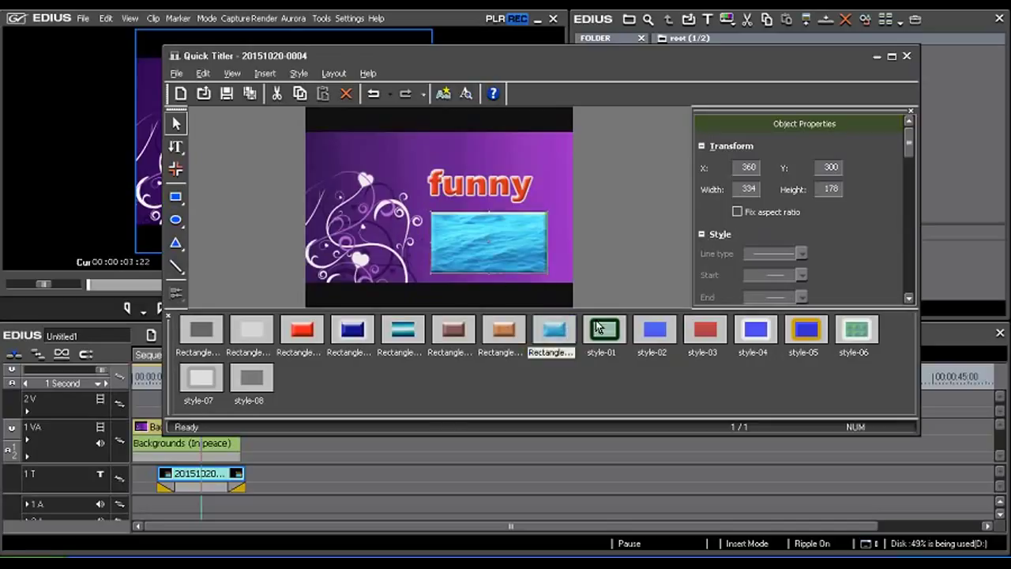
pyautogui.click(598, 328)
pyautogui.click(302, 332)
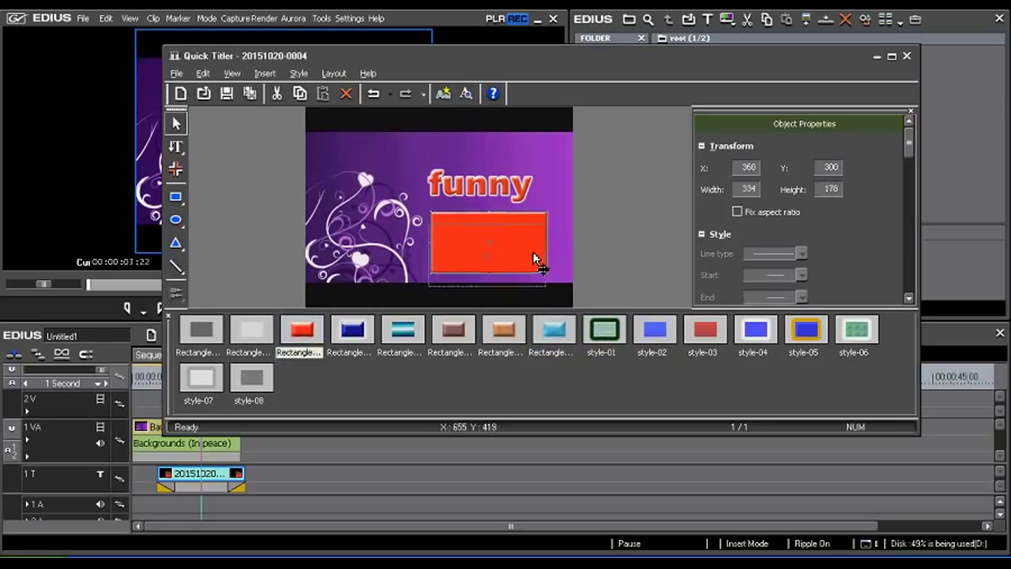
pyautogui.moveTo(536, 260); pyautogui.dragTo(556, 277)
pyautogui.click(856, 330)
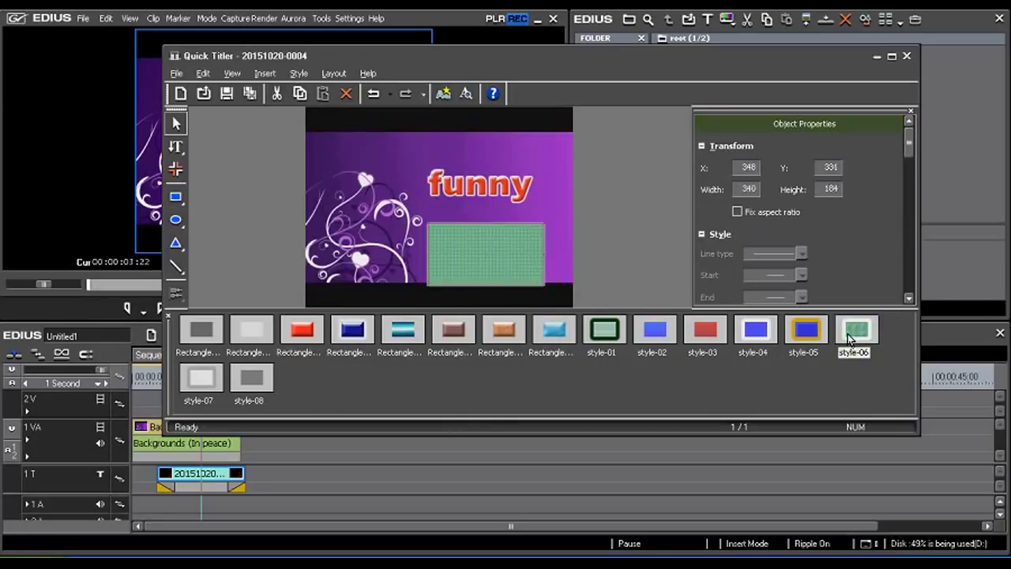
pyautogui.moveTo(490, 254); pyautogui.dragTo(485, 242)
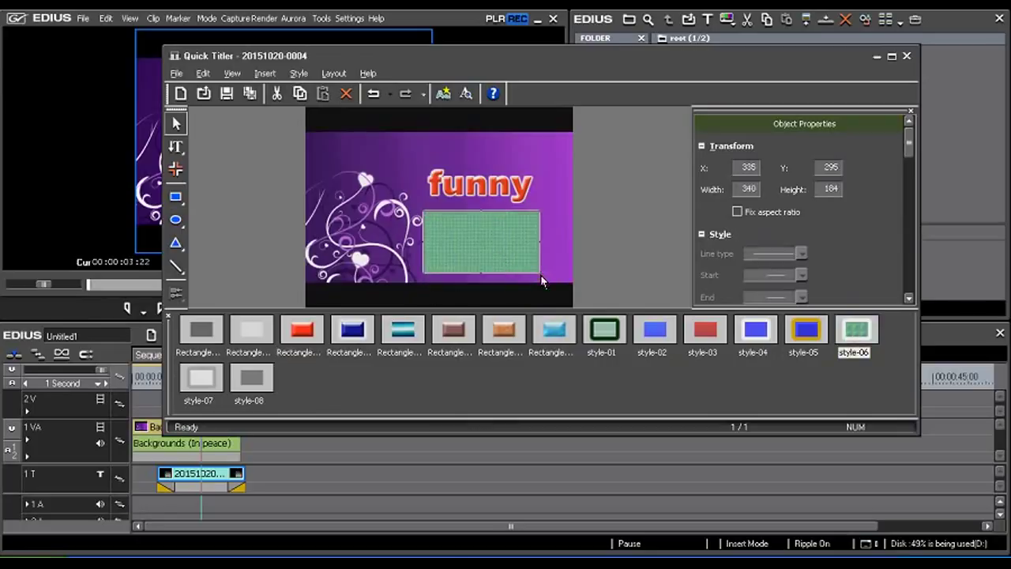
pyautogui.press('Delete')
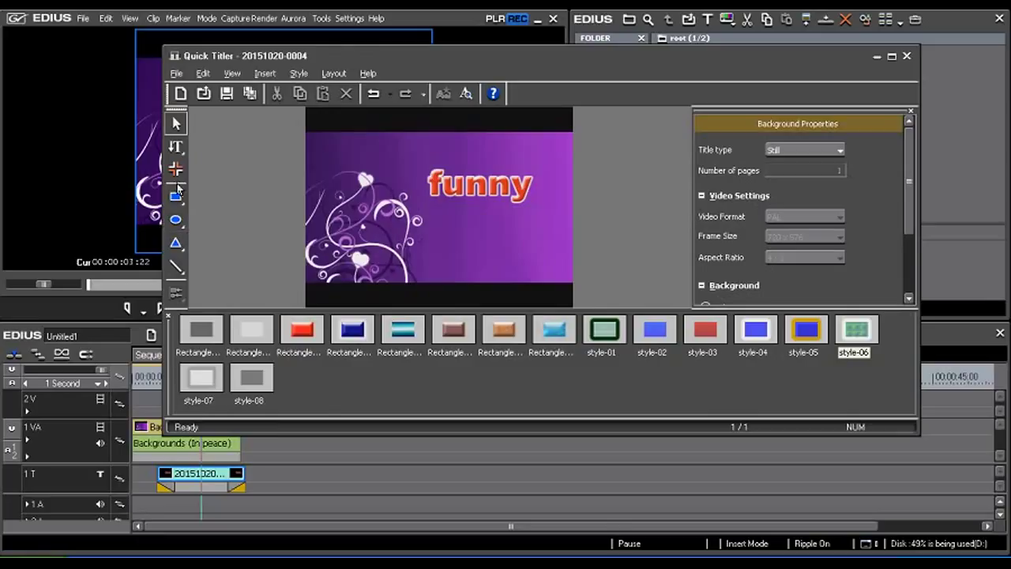
# Step: Draw a small rounded rectangle below 'funny', then delete it
pyautogui.click(176, 197)
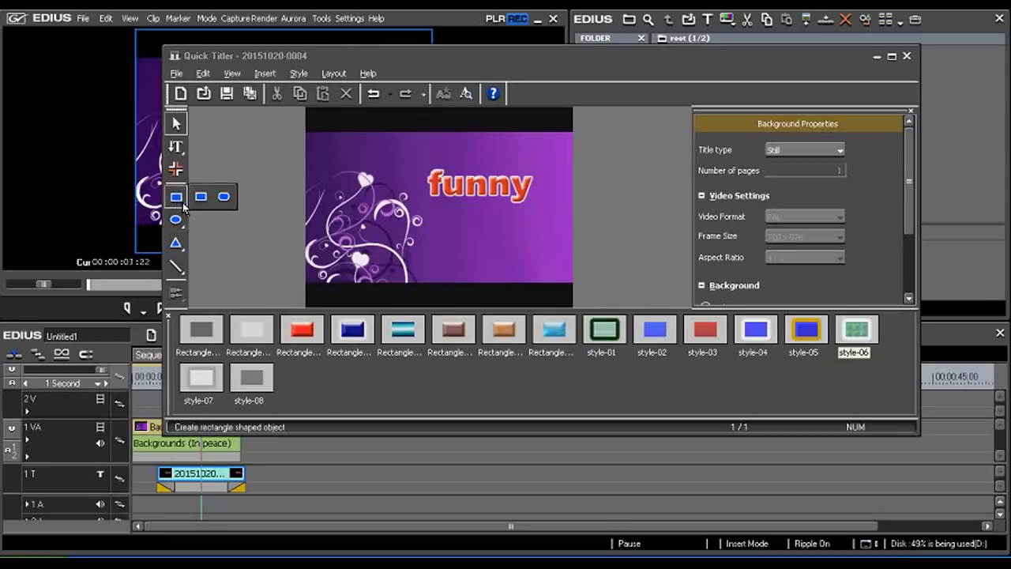
pyautogui.click(226, 197)
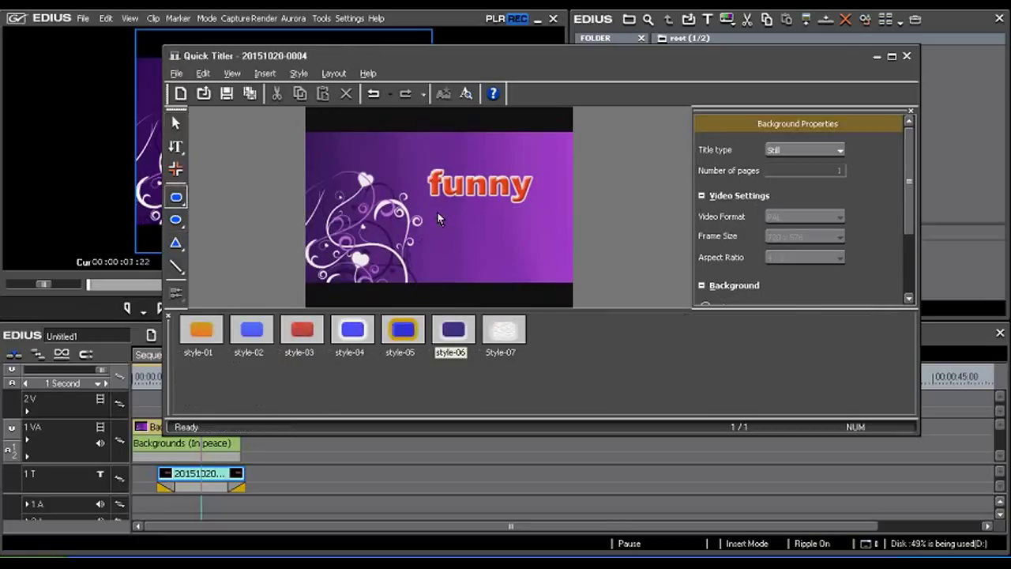
pyautogui.moveTo(439, 229); pyautogui.dragTo(476, 258)
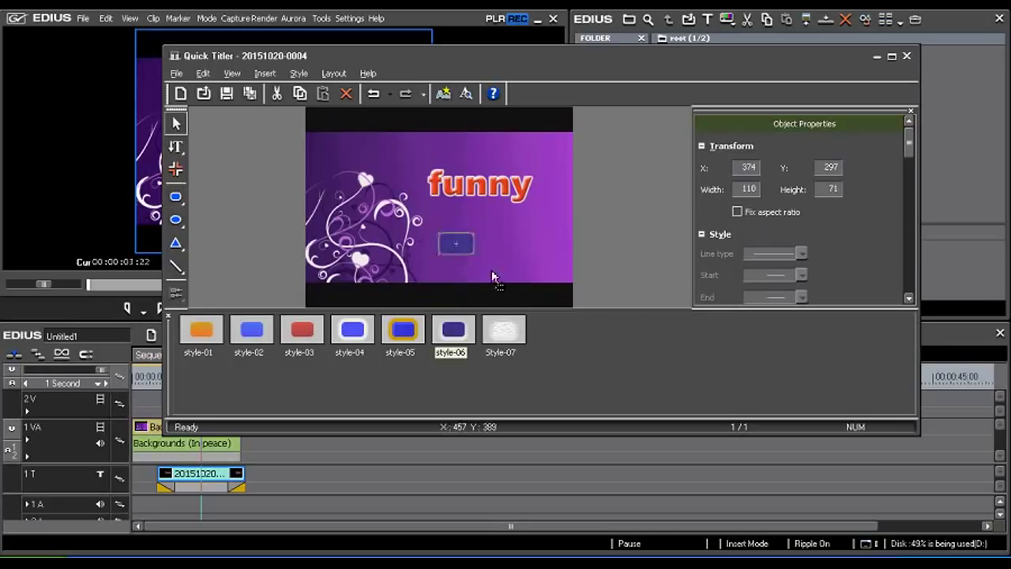
pyautogui.press('Delete')
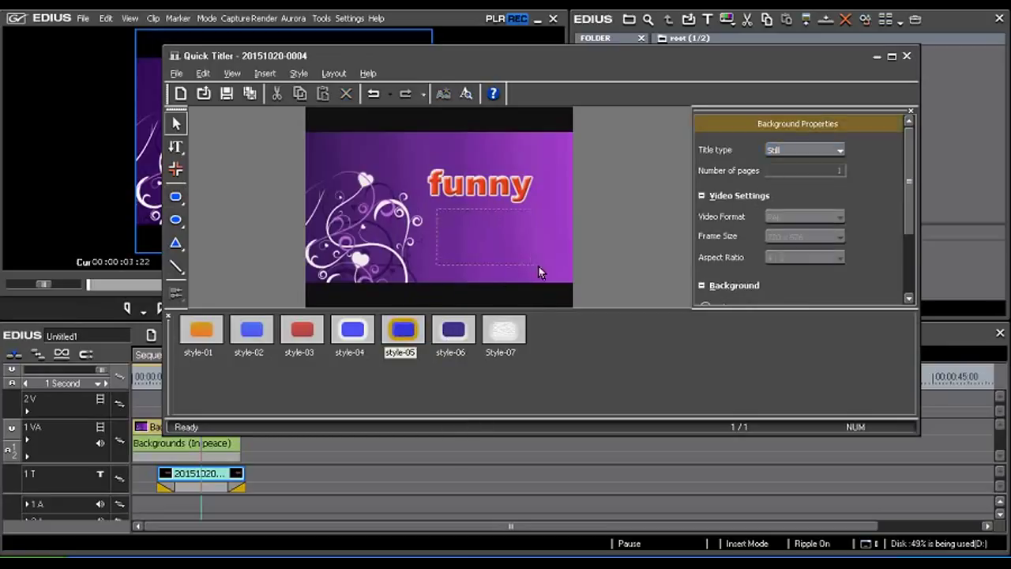
# Step: Choose style-06 and draw a dark blue rounded rectangle below 'funny'
pyautogui.click(407, 330)
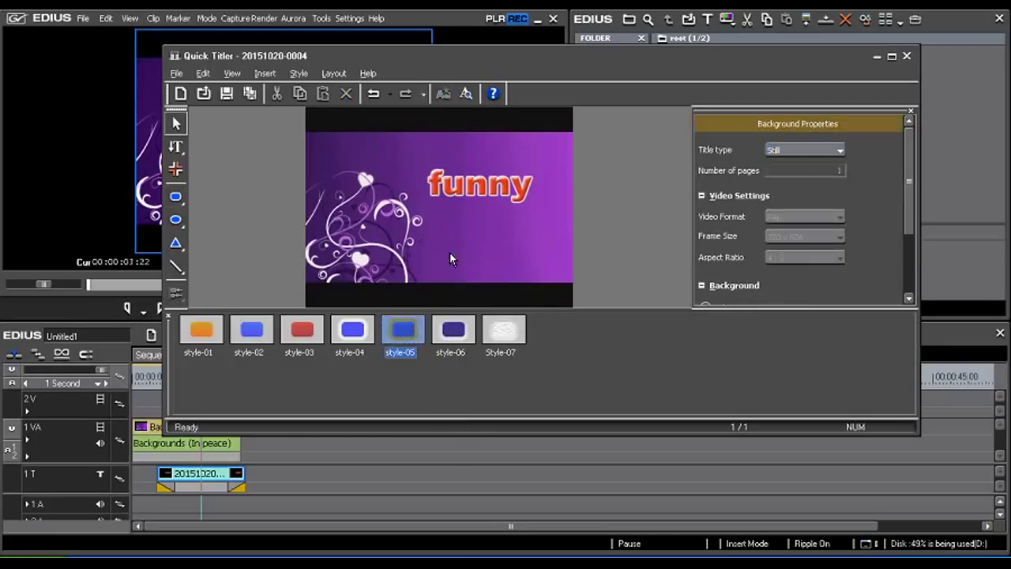
pyautogui.click(449, 336)
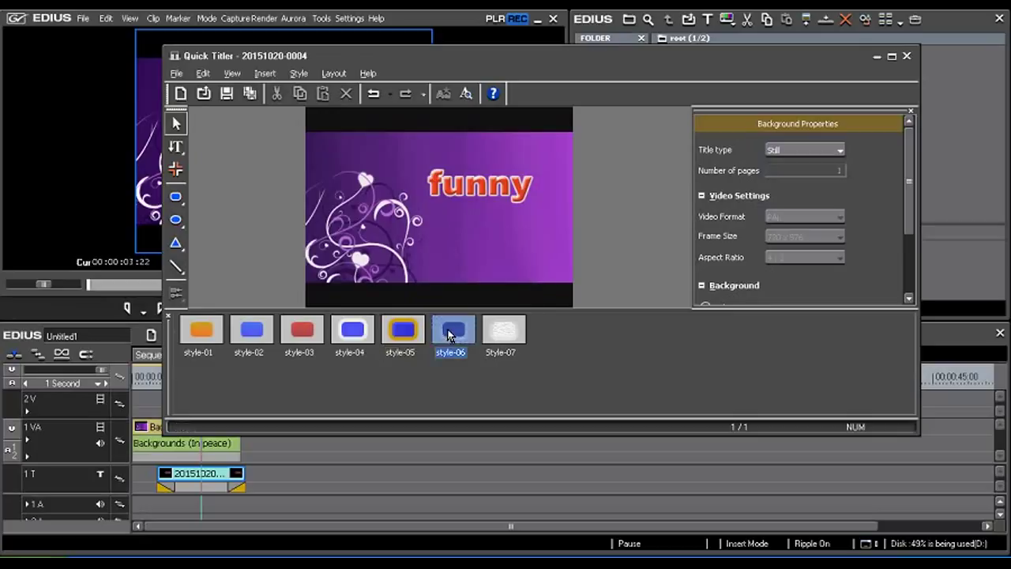
pyautogui.click(177, 199)
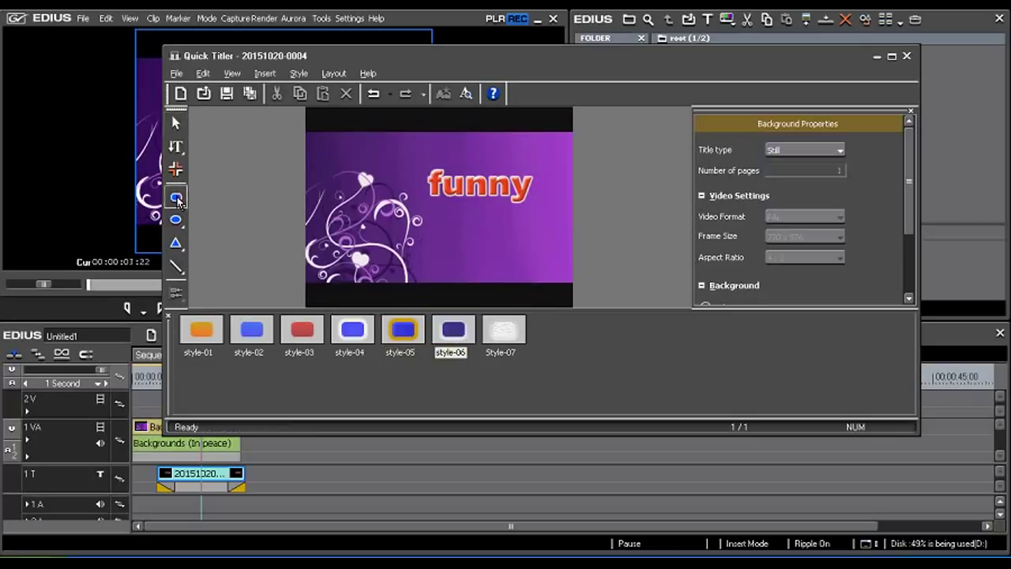
pyautogui.moveTo(504, 263); pyautogui.dragTo(551, 277)
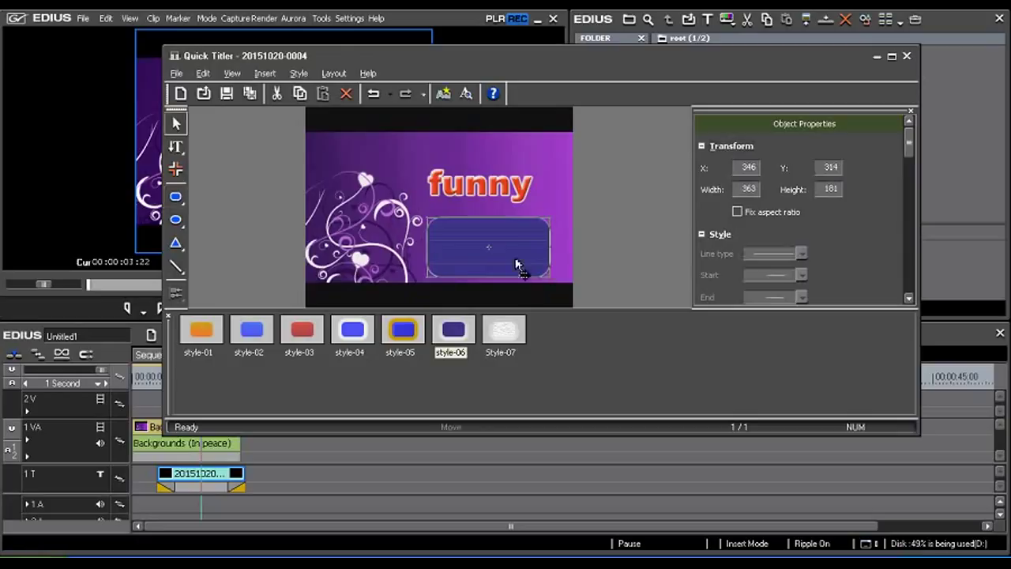
# Step: Restyle the rectangle blue, red, then white textured, shift it left, and delete it
pyautogui.doubleClick(394, 335)
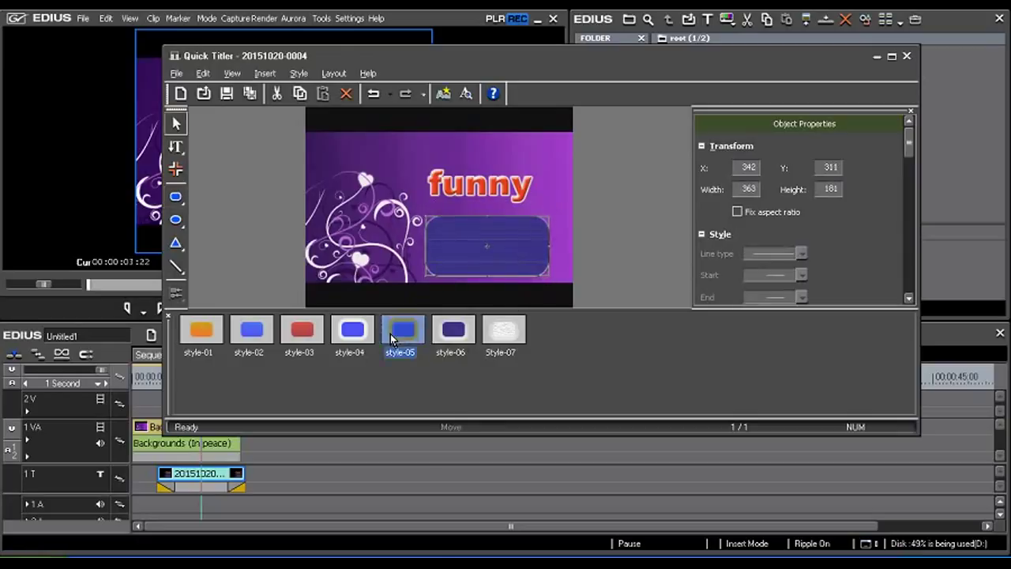
pyautogui.doubleClick(354, 338)
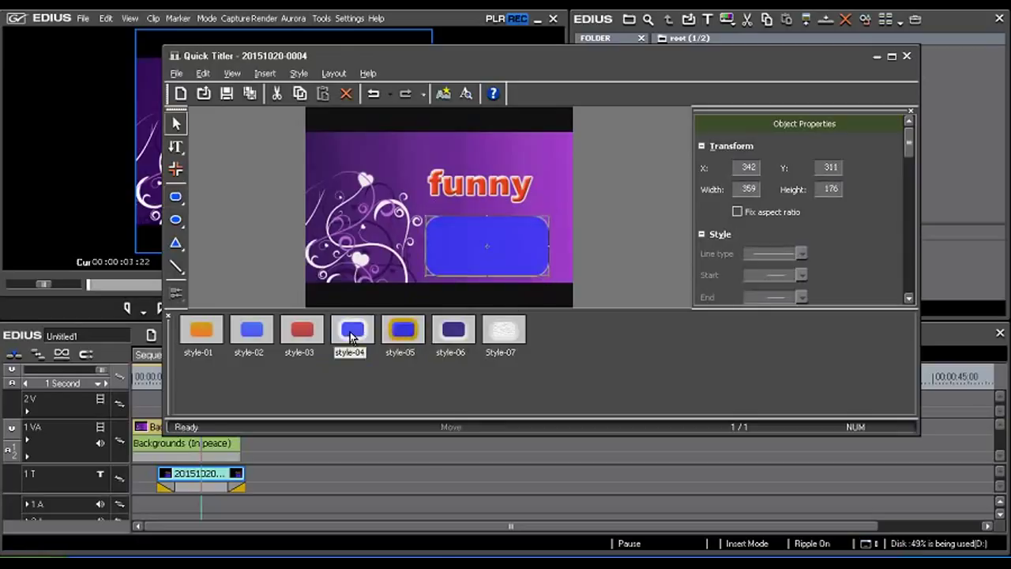
pyautogui.doubleClick(289, 338)
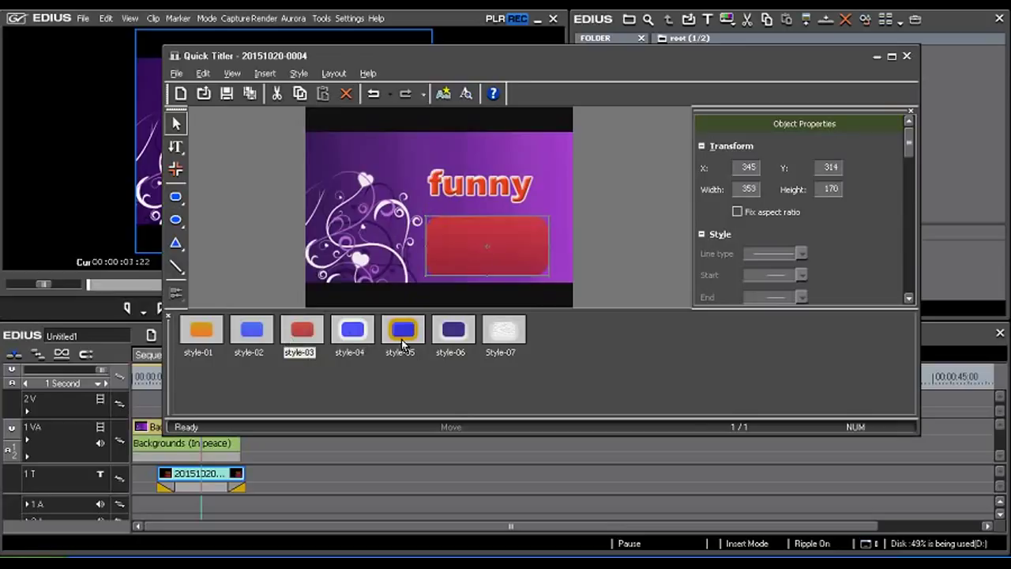
pyautogui.moveTo(540, 254); pyautogui.dragTo(516, 243)
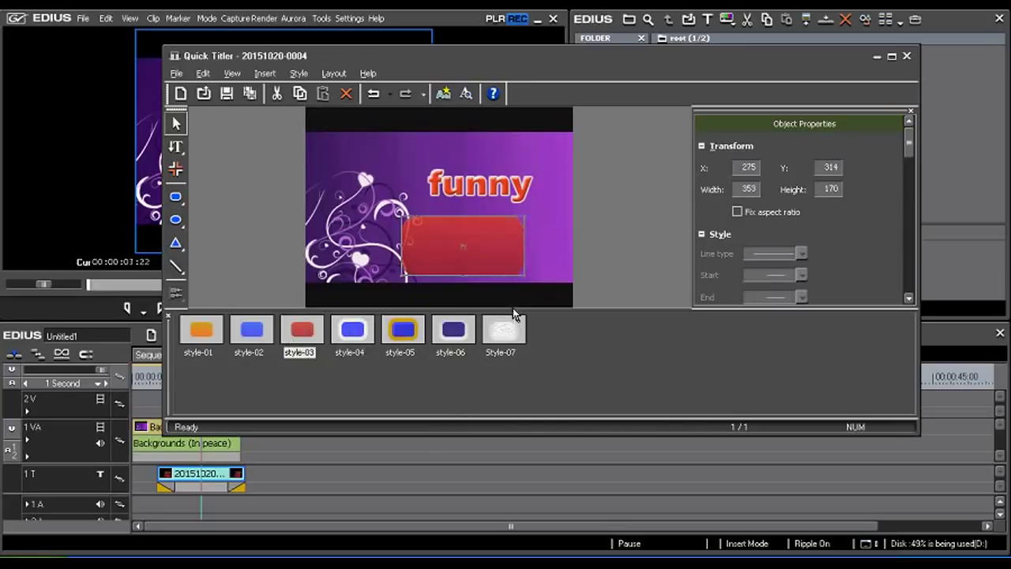
pyautogui.click(502, 340)
pyautogui.doubleClick(501, 340)
pyautogui.moveTo(496, 255); pyautogui.dragTo(481, 262)
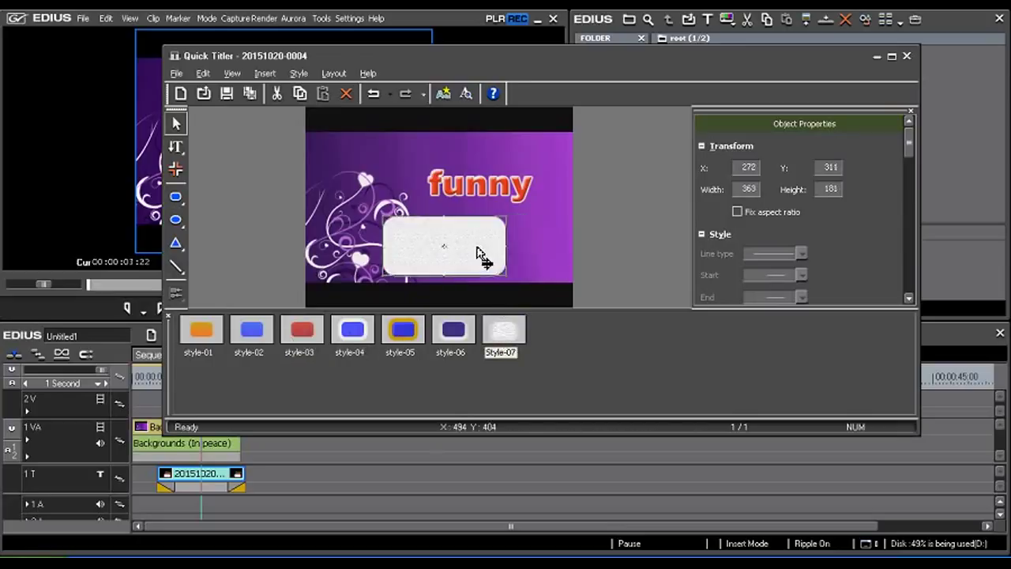
pyautogui.press('Delete')
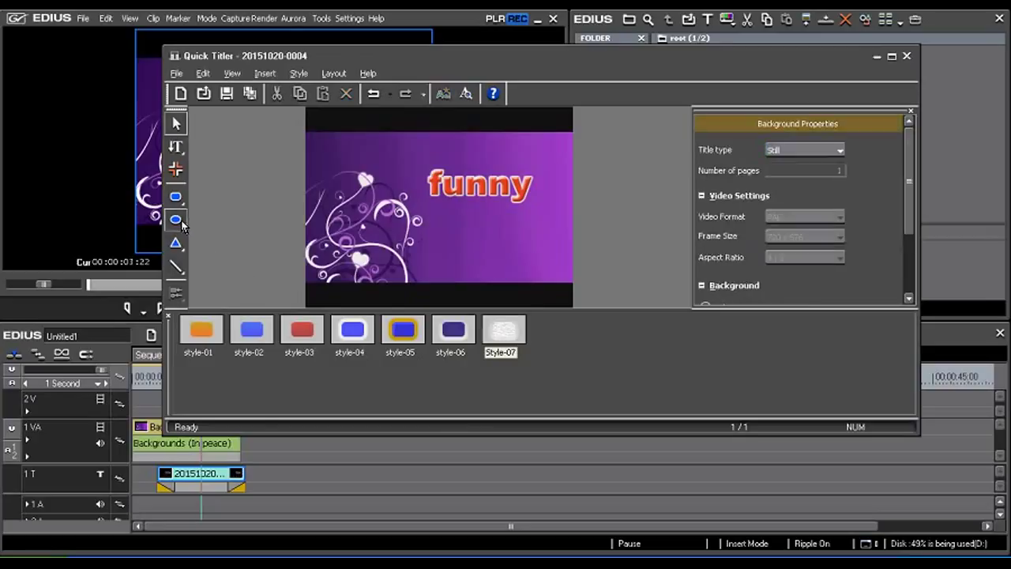
pyautogui.moveTo(177, 221); pyautogui.dragTo(220, 225)
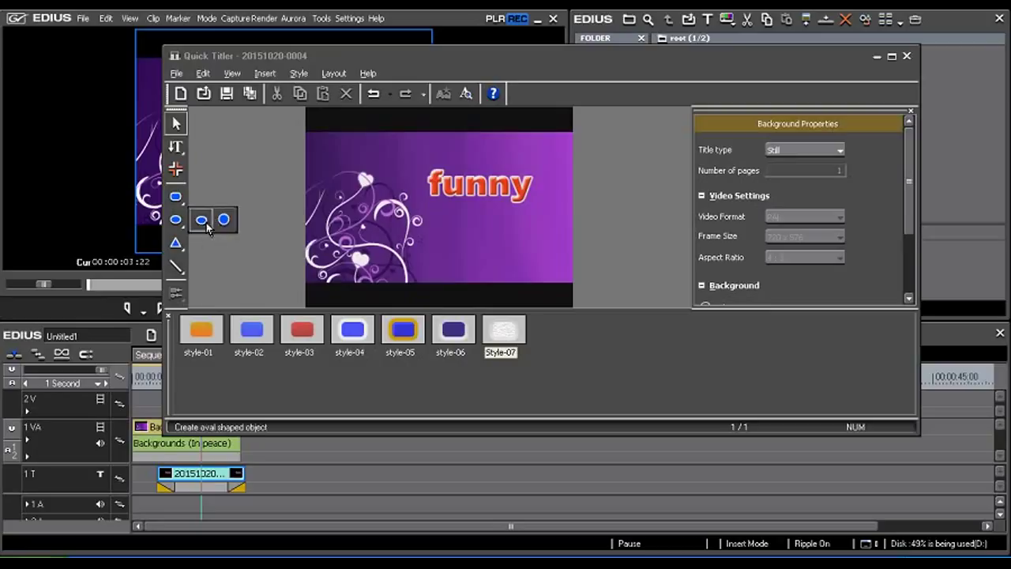
pyautogui.click(201, 221)
pyautogui.moveTo(436, 213)
pyautogui.mouseDown()
pyautogui.moveTo(546, 282)
pyautogui.moveTo(505, 251)
pyautogui.mouseUp()
pyautogui.click(655, 330)
pyautogui.click(706, 335)
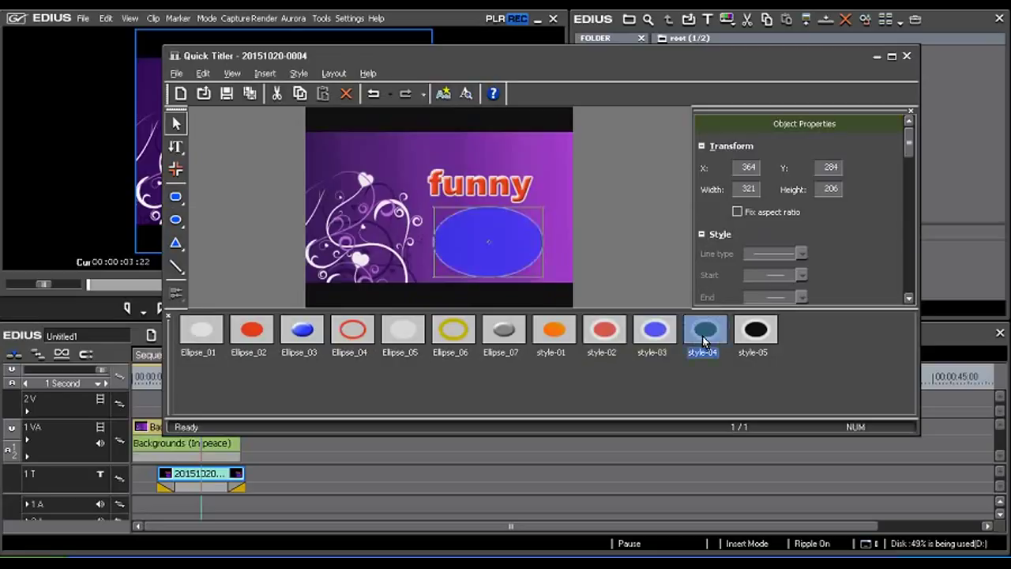
pyautogui.click(754, 331)
pyautogui.click(396, 332)
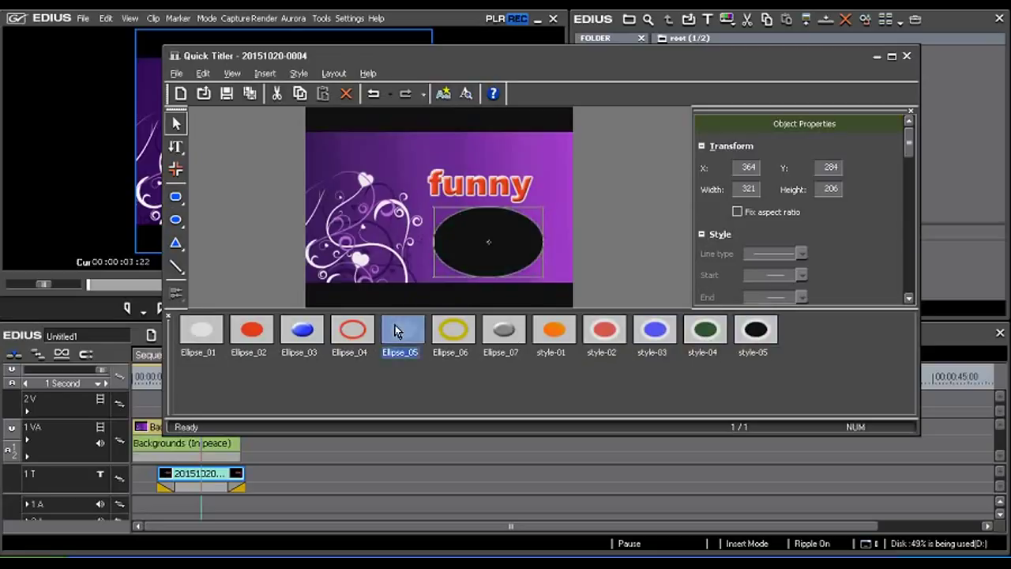
pyautogui.click(302, 332)
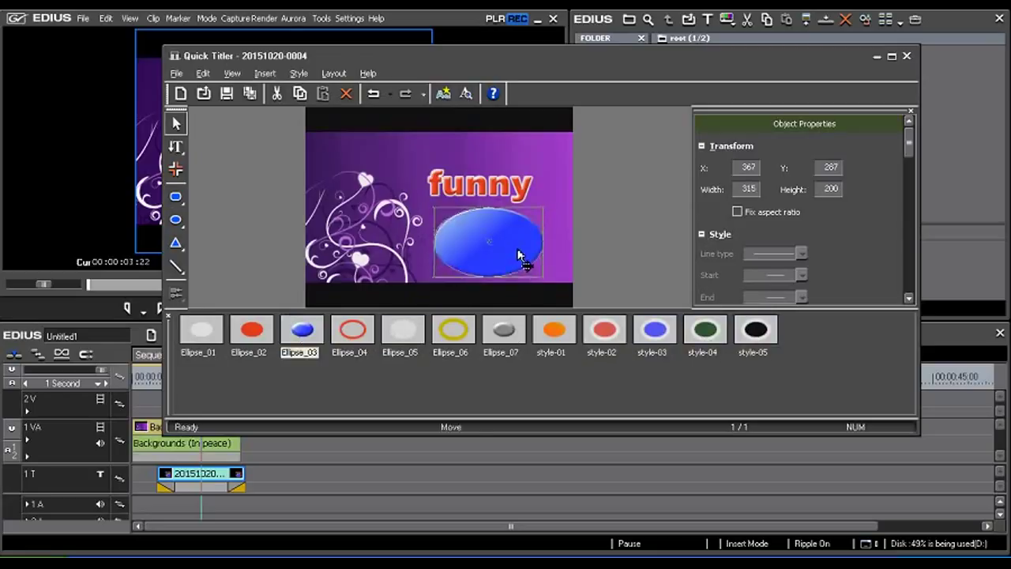
pyautogui.moveTo(519, 257); pyautogui.dragTo(515, 263)
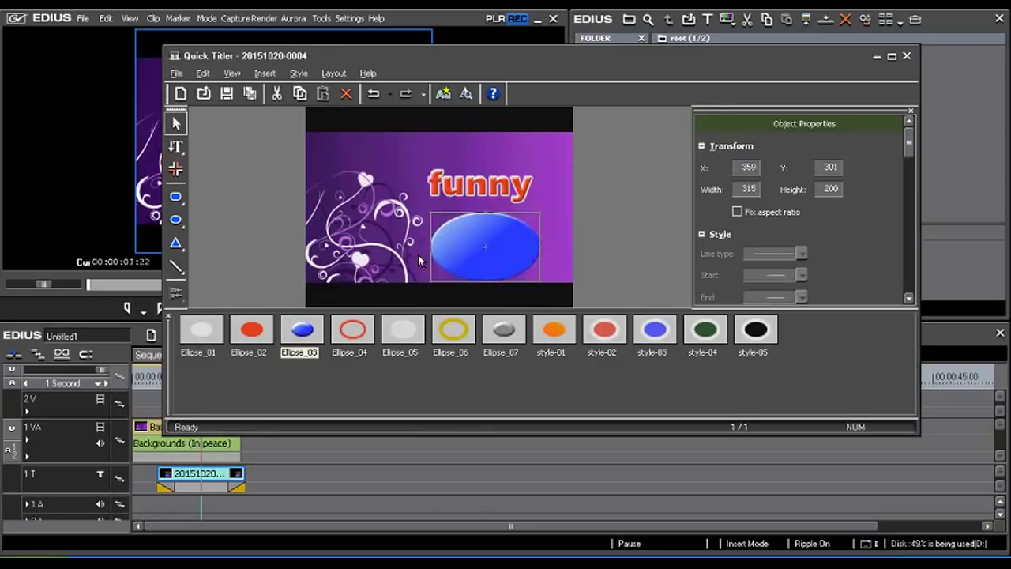
pyautogui.press('Delete')
pyautogui.click(176, 220)
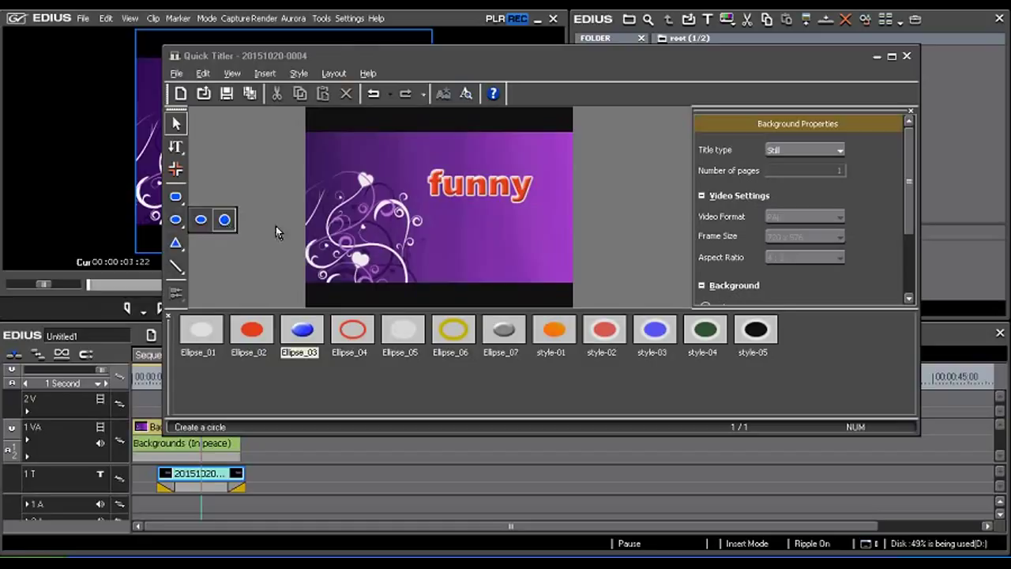
# Step: Draw a circle below 'funny' and give it the grey textured Ellipse_07 look
pyautogui.moveTo(461, 204)
pyautogui.mouseDown()
pyautogui.moveTo(540, 281)
pyautogui.moveTo(494, 267)
pyautogui.mouseUp()
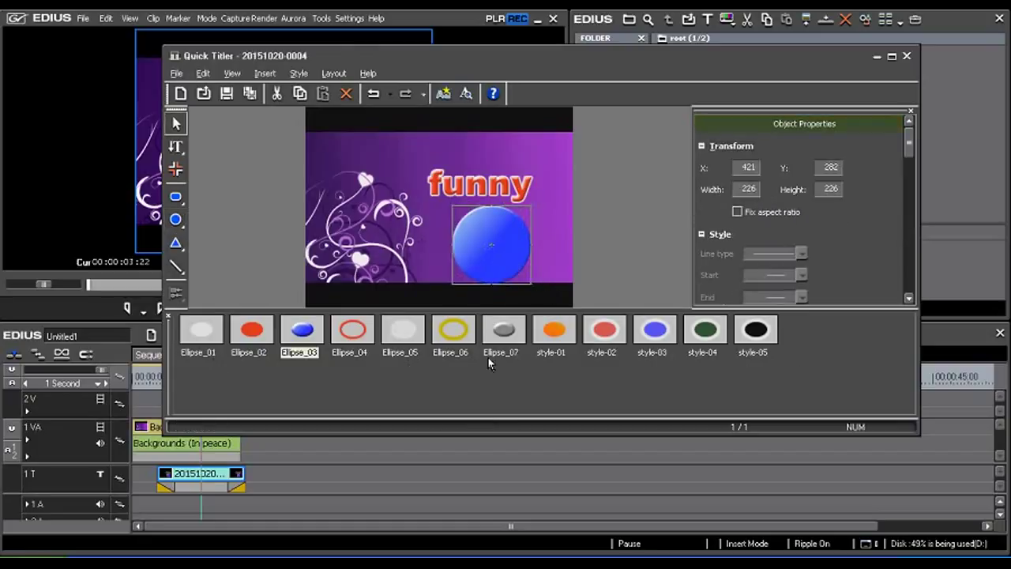
pyautogui.click(699, 332)
pyautogui.click(564, 332)
pyautogui.click(483, 332)
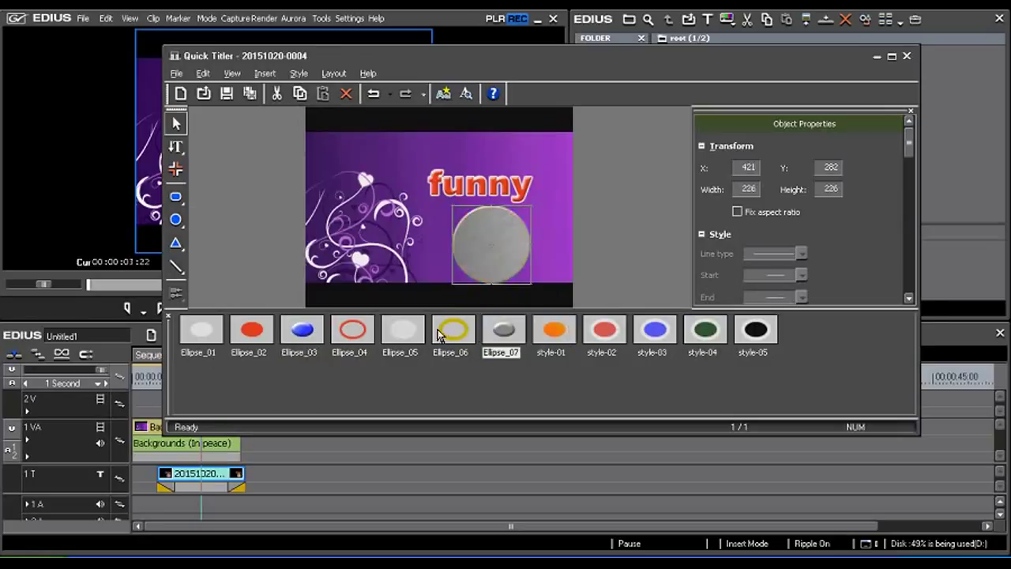
# Step: Add a black drop shadow to the circle and move it up toward 'funny'
pyautogui.moveTo(907, 148); pyautogui.dragTo(914, 234)
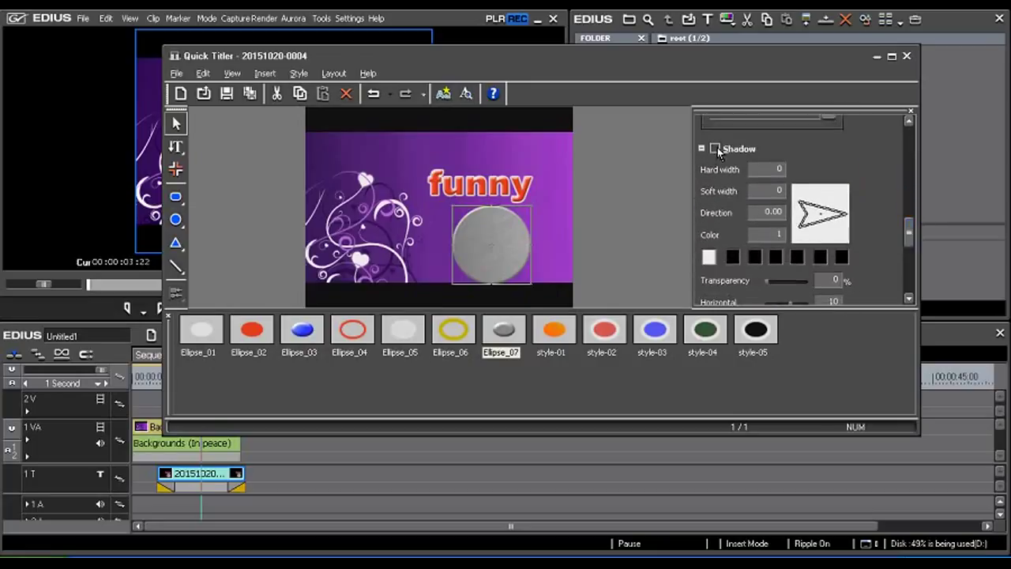
pyautogui.click(715, 150)
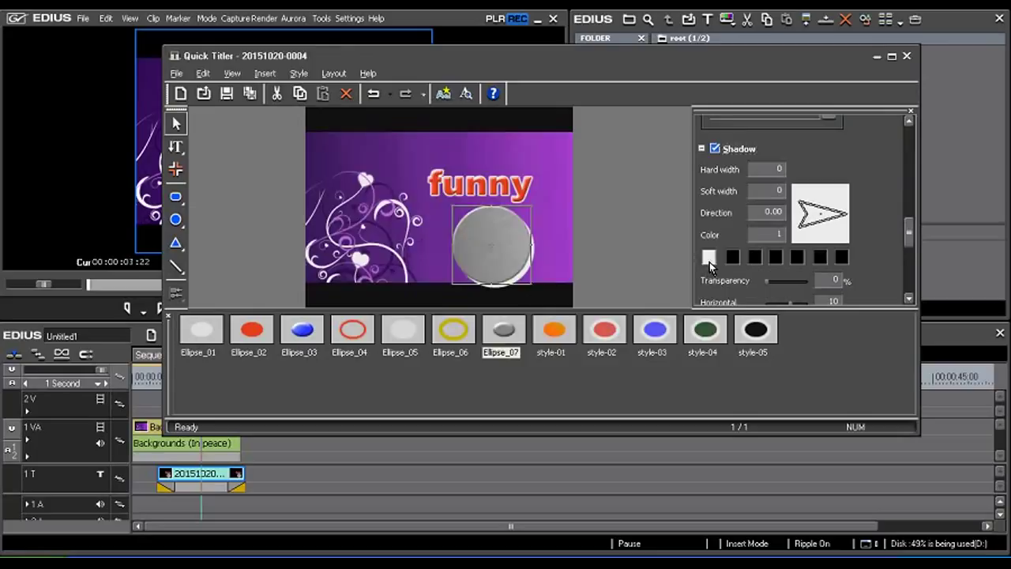
pyautogui.click(709, 262)
pyautogui.moveTo(563, 297); pyautogui.dragTo(561, 330)
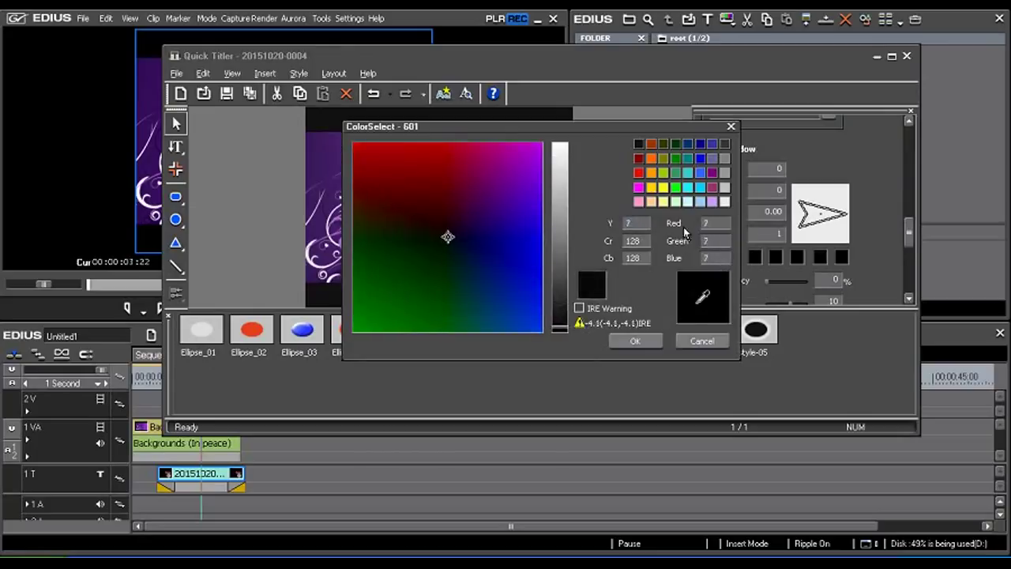
pyautogui.click(636, 342)
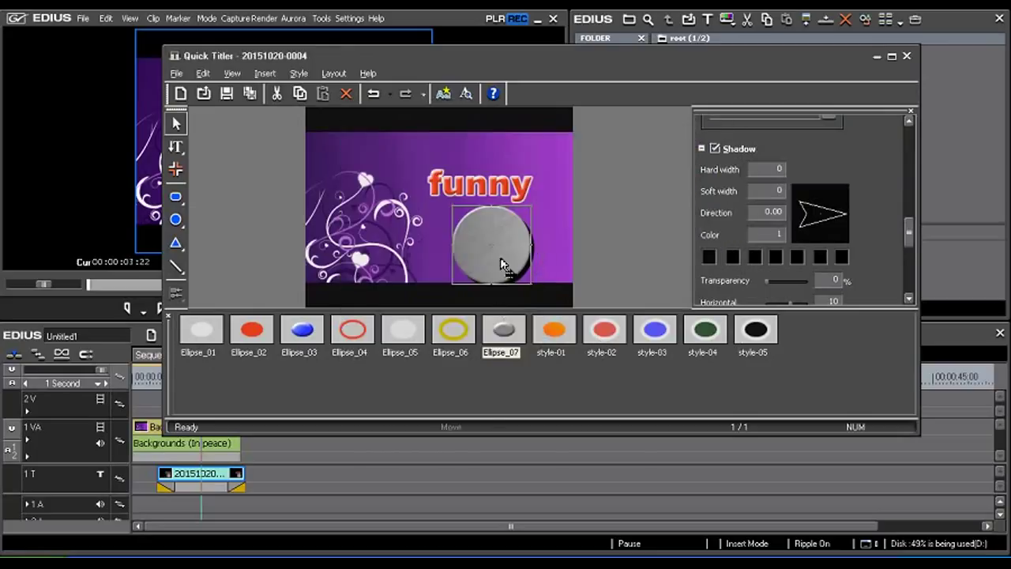
pyautogui.moveTo(501, 264)
pyautogui.mouseDown()
pyautogui.moveTo(507, 226)
pyautogui.moveTo(468, 237)
pyautogui.mouseUp()
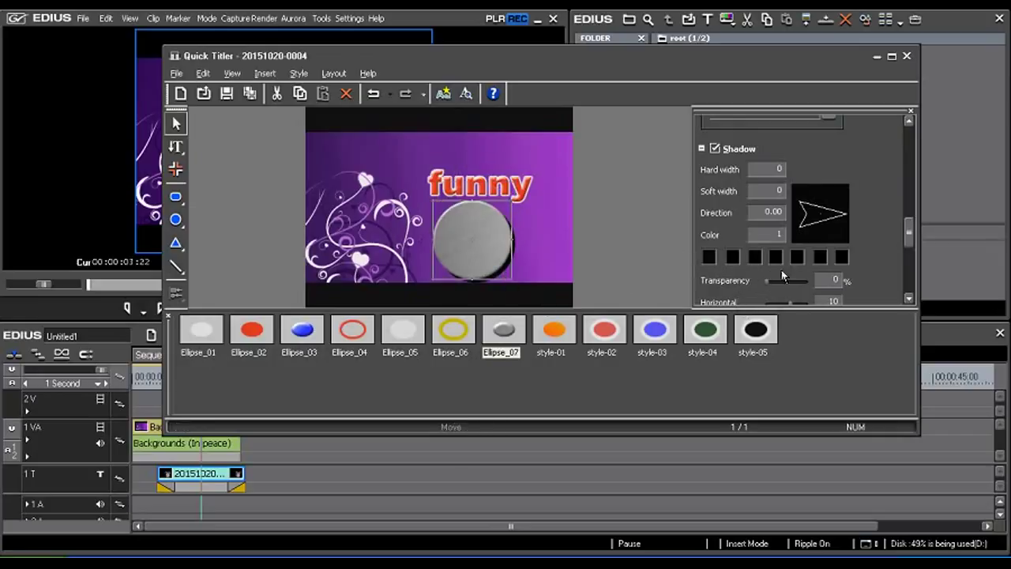
pyautogui.moveTo(914, 237); pyautogui.dragTo(896, 201)
# Step: Give the grey circle a magenta border with Hard Width 11, then delete the circle
pyautogui.click(715, 147)
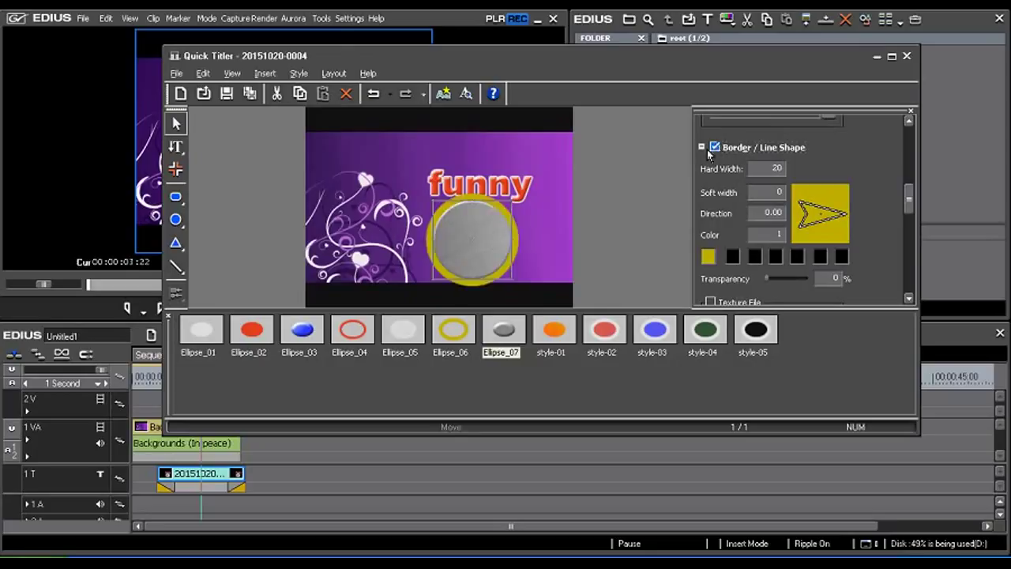
pyautogui.click(707, 259)
pyautogui.moveTo(463, 237); pyautogui.dragTo(521, 158)
pyautogui.click(624, 341)
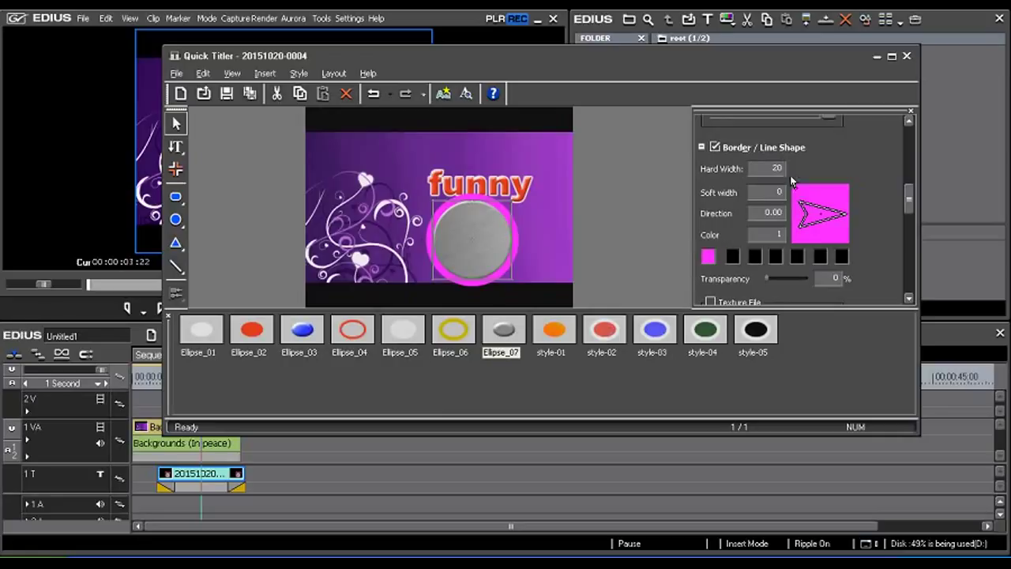
pyautogui.moveTo(782, 183)
pyautogui.mouseDown()
pyautogui.moveTo(789, 214)
pyautogui.moveTo(793, 179)
pyautogui.moveTo(802, 204)
pyautogui.mouseUp()
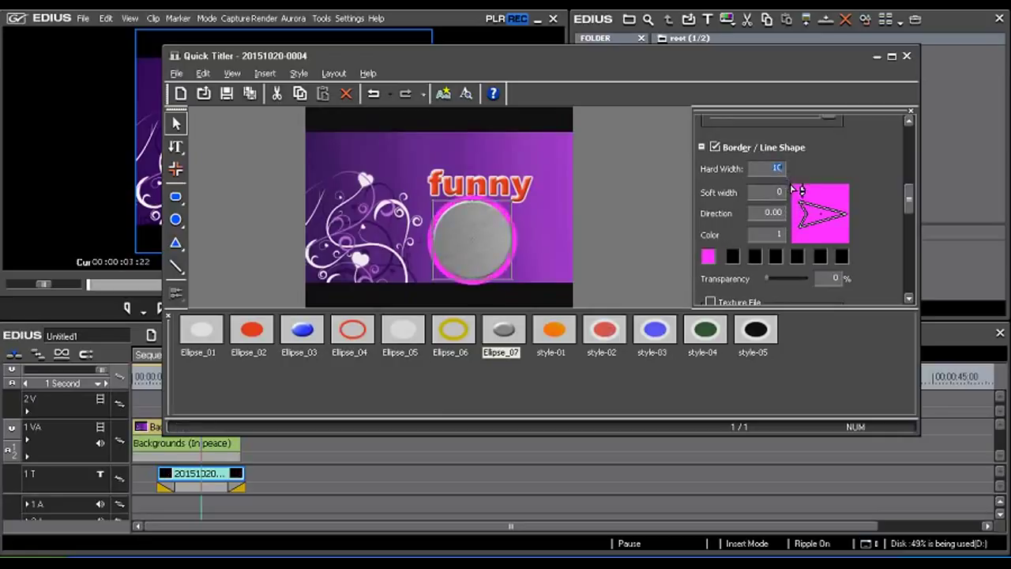
pyautogui.moveTo(797, 194); pyautogui.dragTo(800, 184)
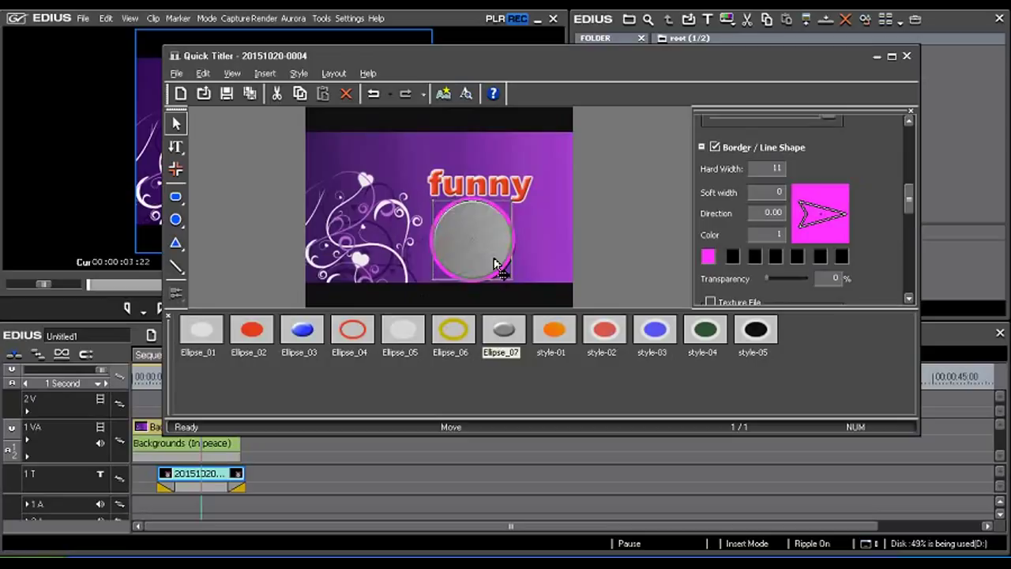
pyautogui.press('Delete')
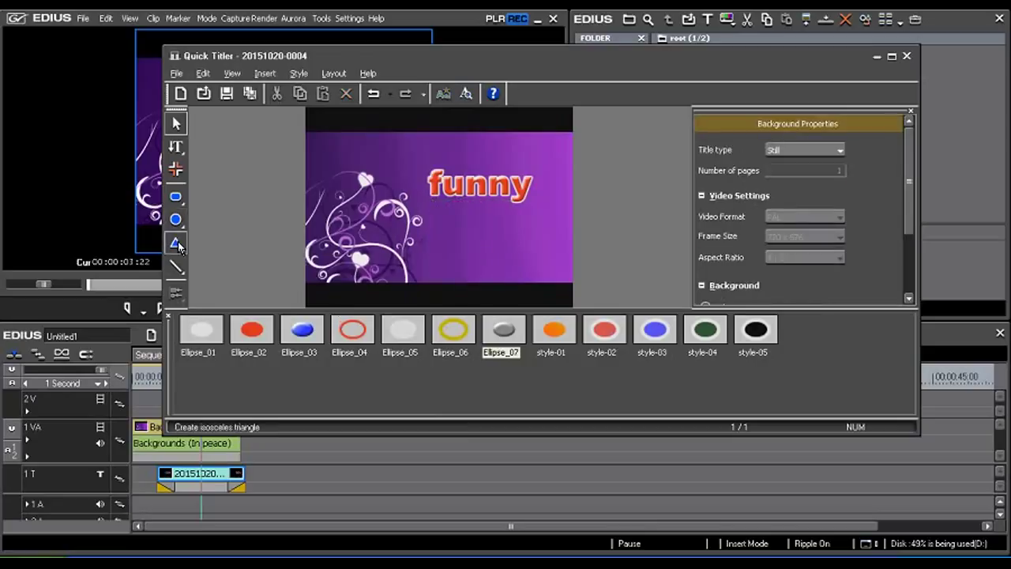
# Step: Draw an isosceles triangle below 'funny' and try dark green, orange, red, outline and blue presets
pyautogui.click(177, 246)
pyautogui.click(201, 242)
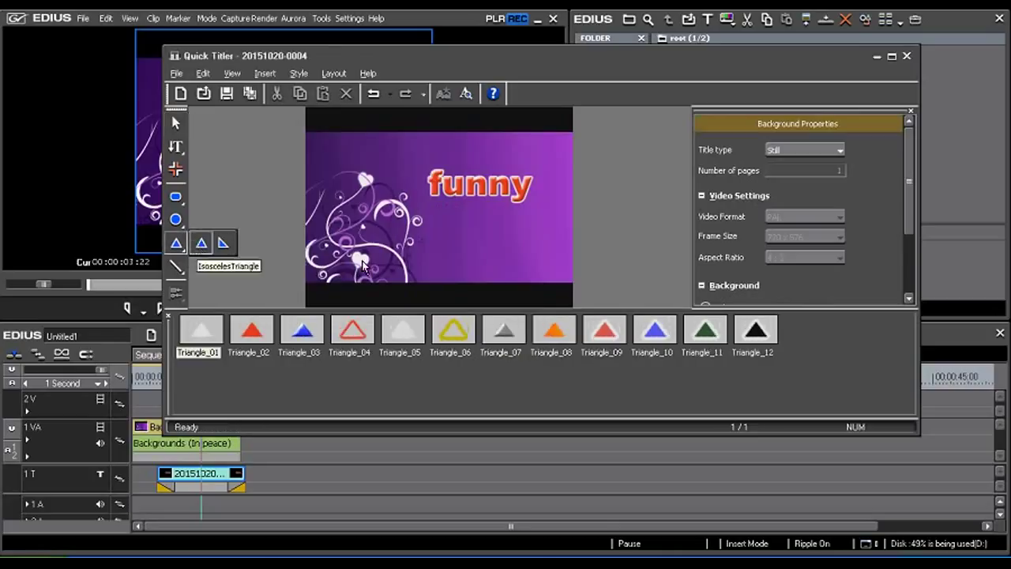
pyautogui.moveTo(523, 269); pyautogui.dragTo(537, 282)
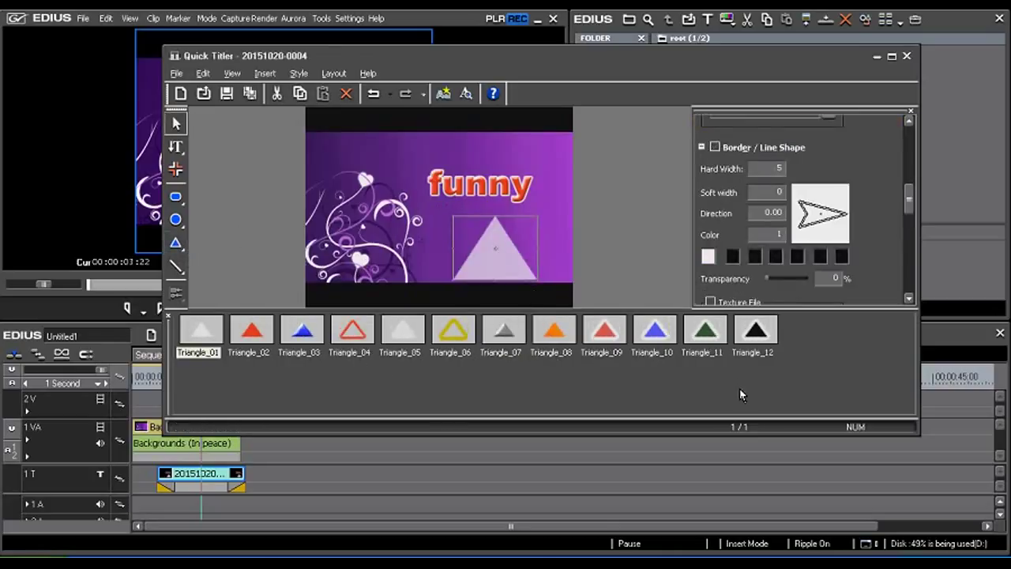
pyautogui.click(705, 330)
pyautogui.click(572, 332)
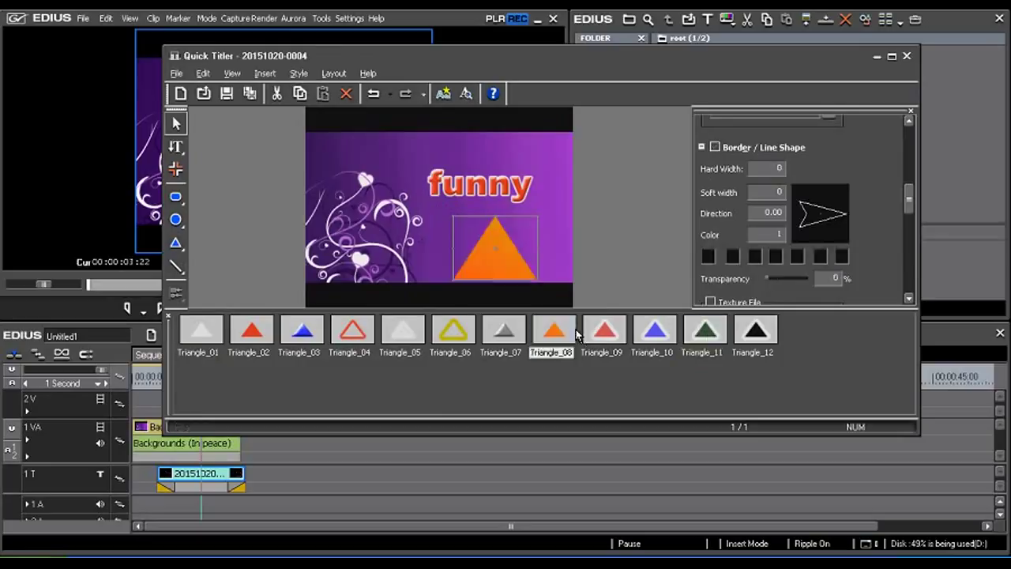
pyautogui.click(605, 328)
pyautogui.click(344, 334)
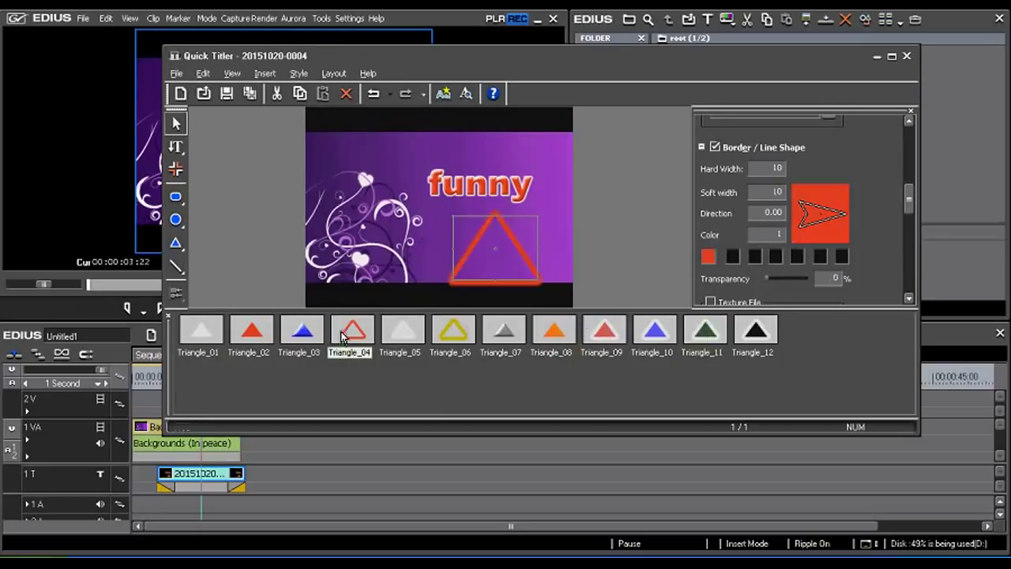
pyautogui.click(306, 336)
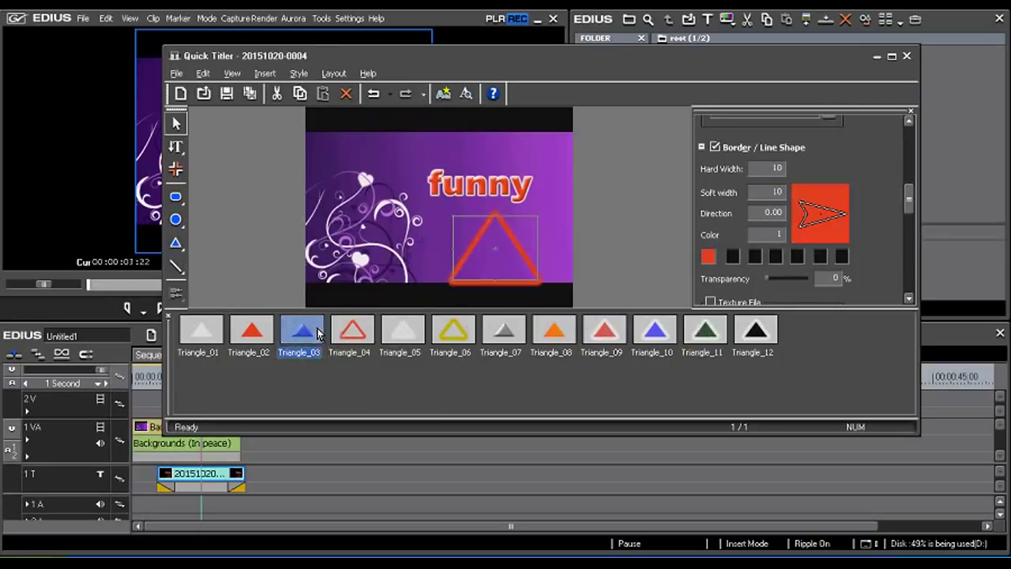
pyautogui.click(267, 338)
# Step: Move the triangle up and left and settle on a light grey translucent look
pyautogui.moveTo(496, 270); pyautogui.dragTo(482, 256)
pyautogui.click(504, 332)
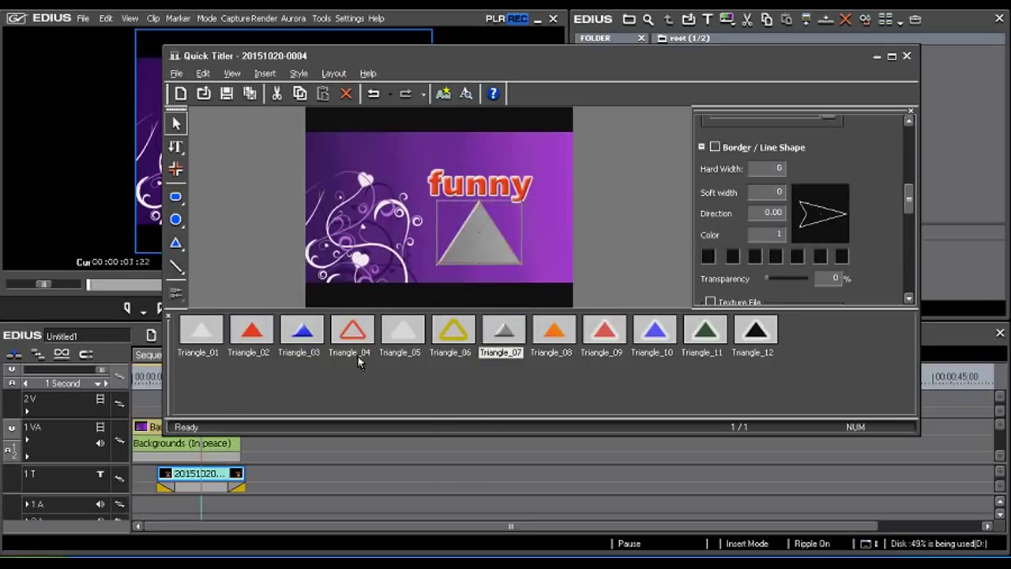
pyautogui.moveTo(494, 267); pyautogui.dragTo(488, 262)
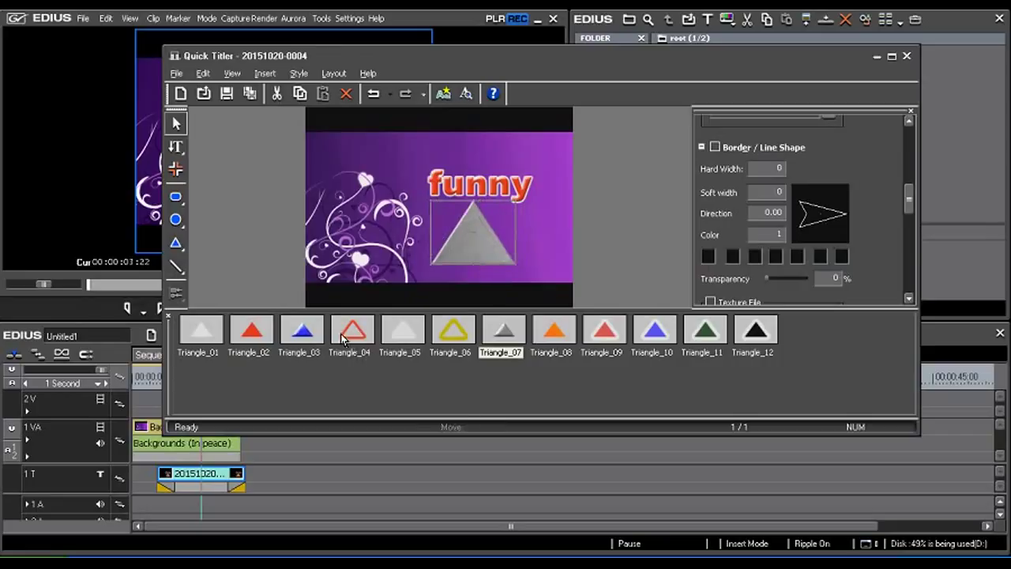
pyautogui.click(348, 336)
pyautogui.click(405, 338)
pyautogui.click(486, 277)
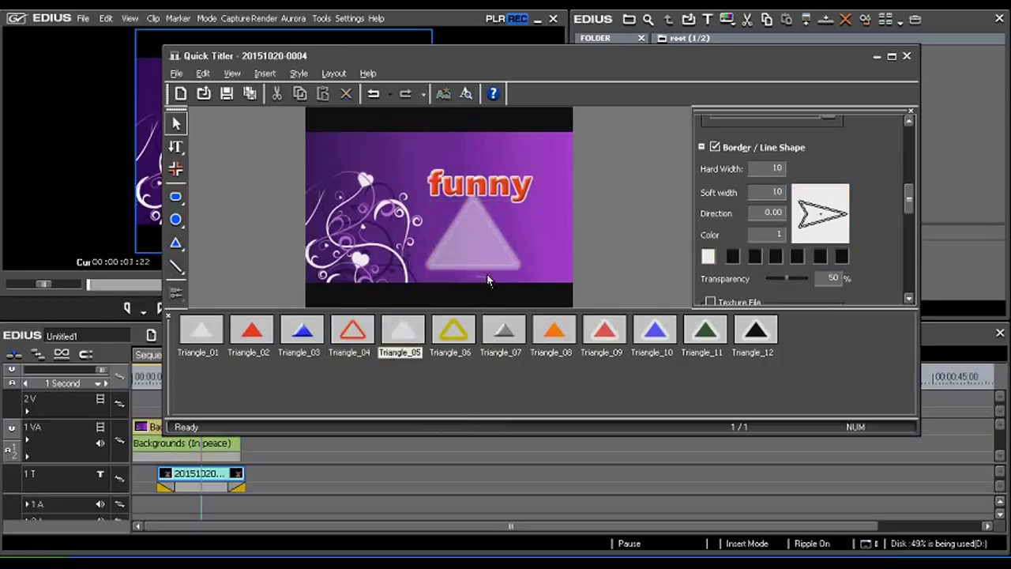
pyautogui.click(490, 265)
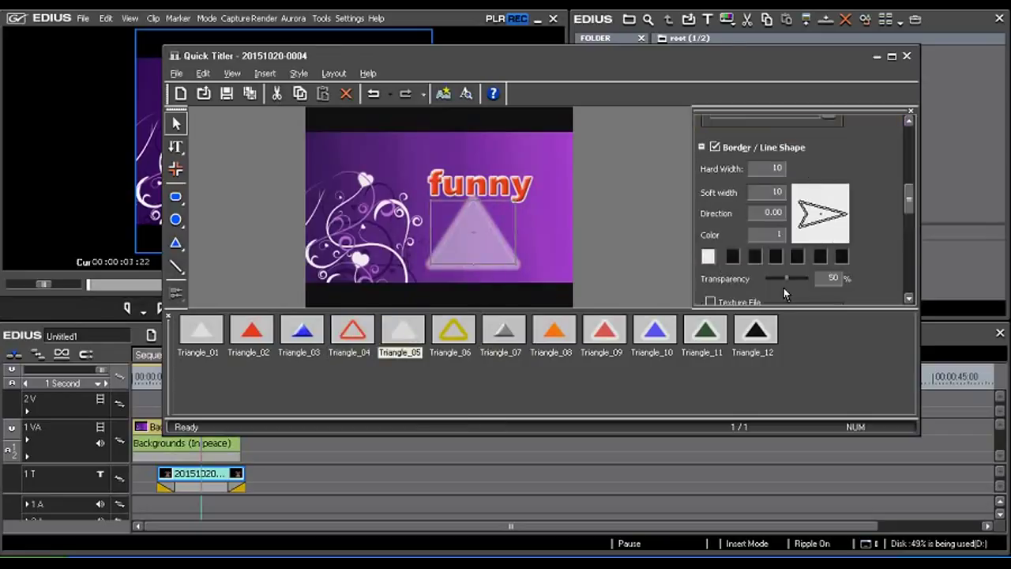
# Step: Turn off the triangle's white border glow, nudge it right, then delete it
pyautogui.click(715, 148)
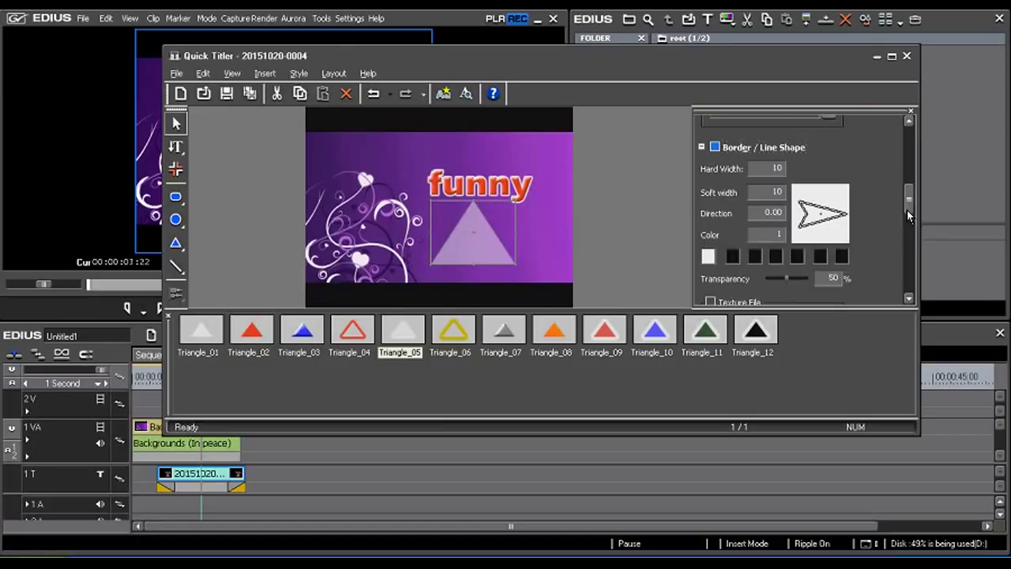
pyautogui.moveTo(908, 214); pyautogui.dragTo(899, 276)
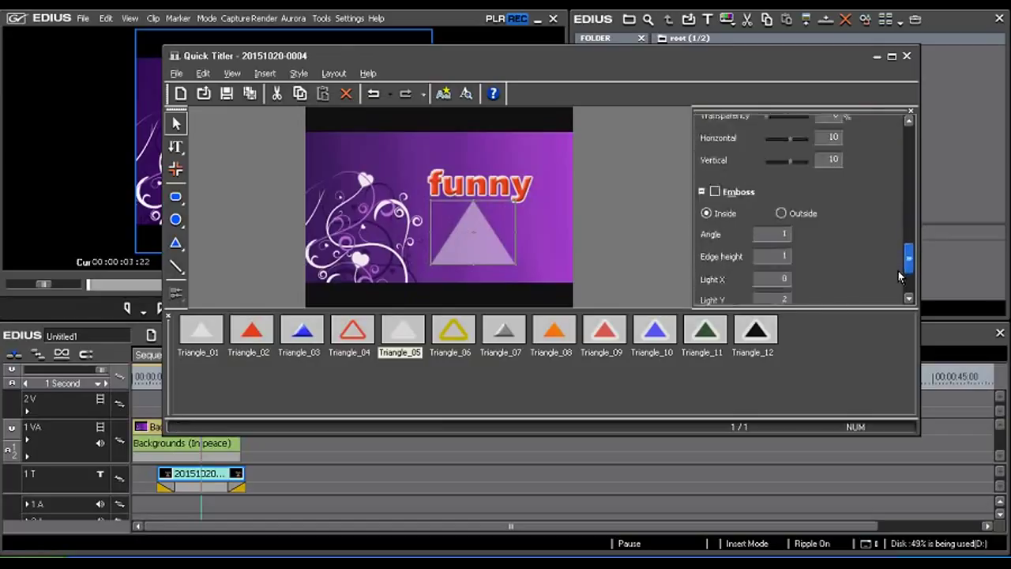
pyautogui.moveTo(899, 277); pyautogui.dragTo(908, 219)
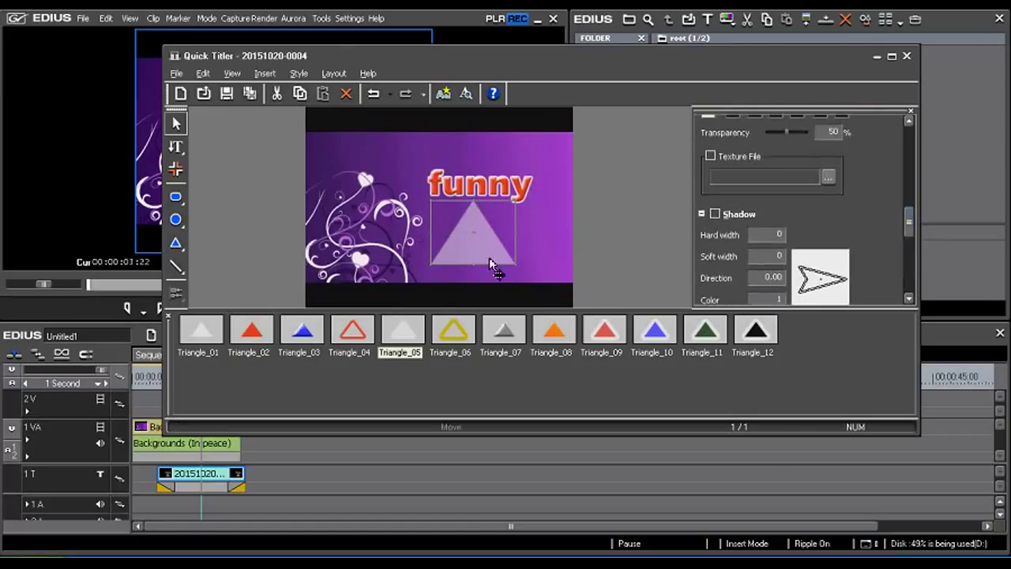
pyautogui.moveTo(490, 265); pyautogui.dragTo(496, 267)
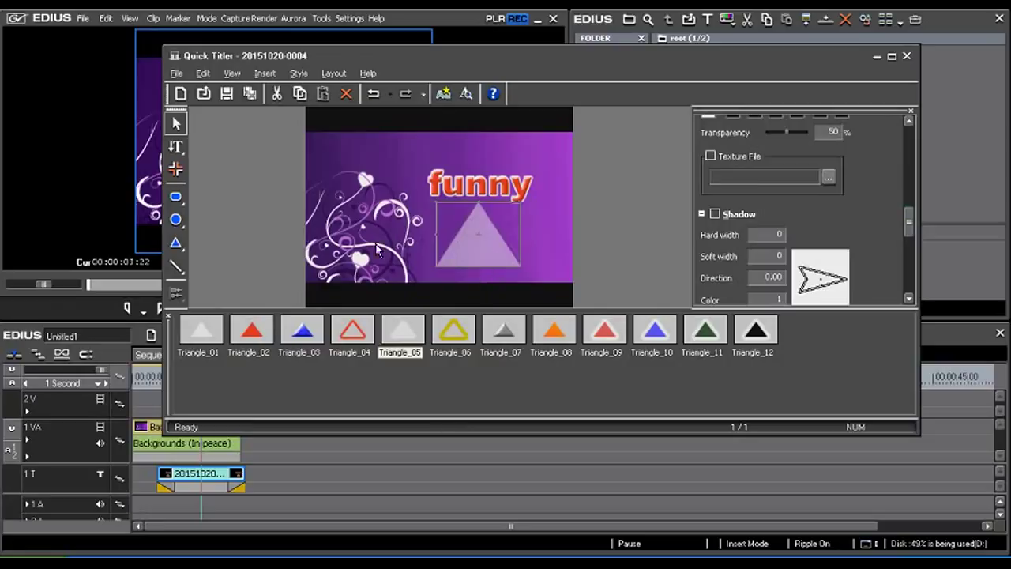
pyautogui.press('Delete')
pyautogui.click(176, 243)
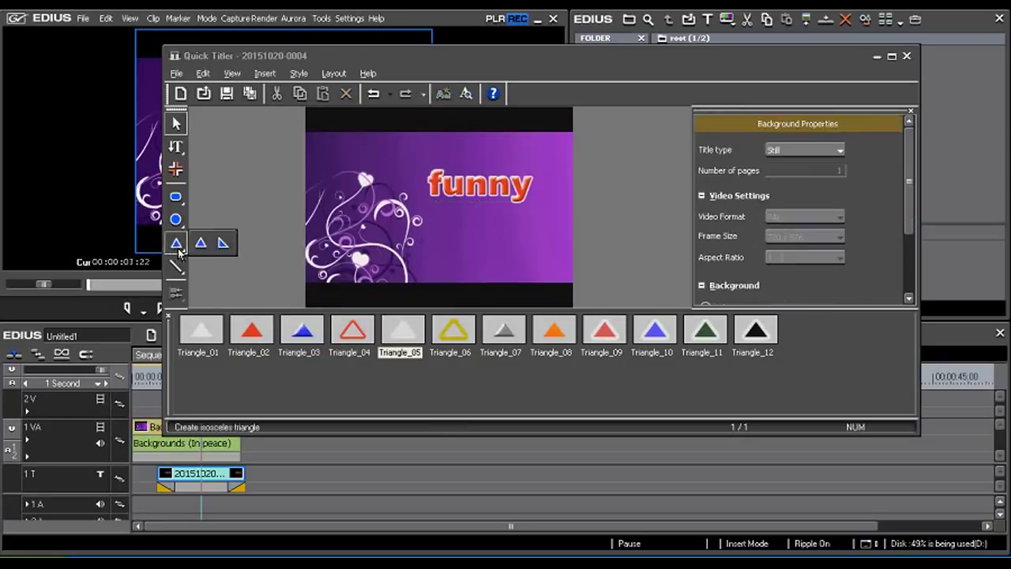
# Step: Draw a right-angled triangle below 'funny', make it solid grey and nudge it down
pyautogui.click(225, 245)
pyautogui.moveTo(455, 209)
pyautogui.mouseDown()
pyautogui.moveTo(538, 280)
pyautogui.moveTo(474, 263)
pyautogui.mouseUp()
pyautogui.click(655, 332)
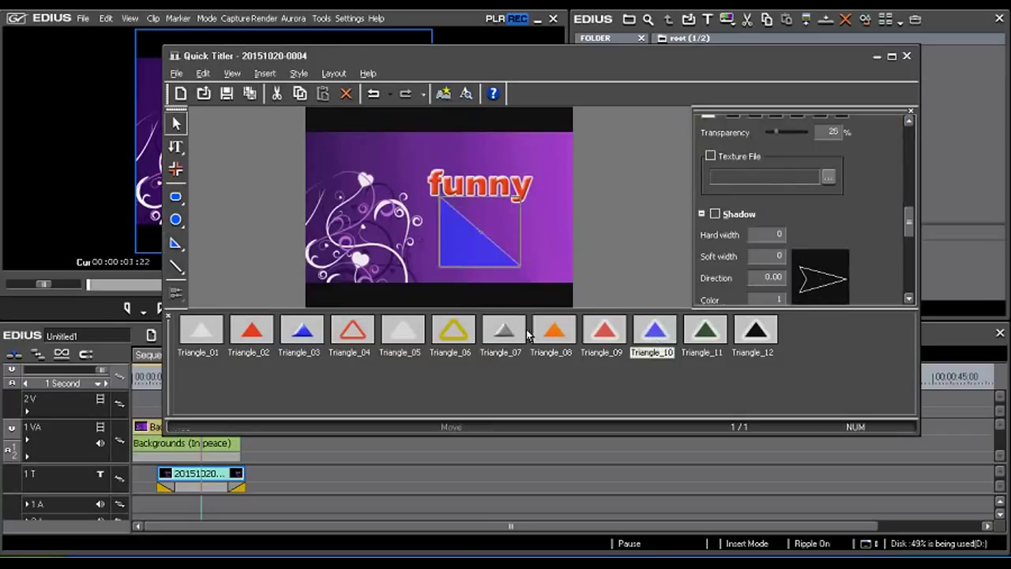
pyautogui.click(502, 331)
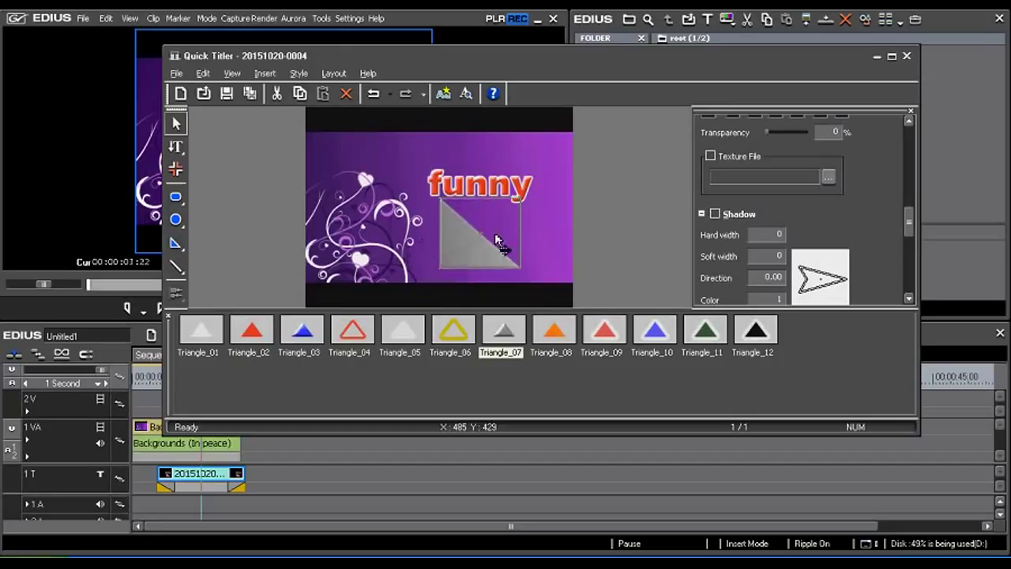
pyautogui.moveTo(467, 269); pyautogui.dragTo(467, 275)
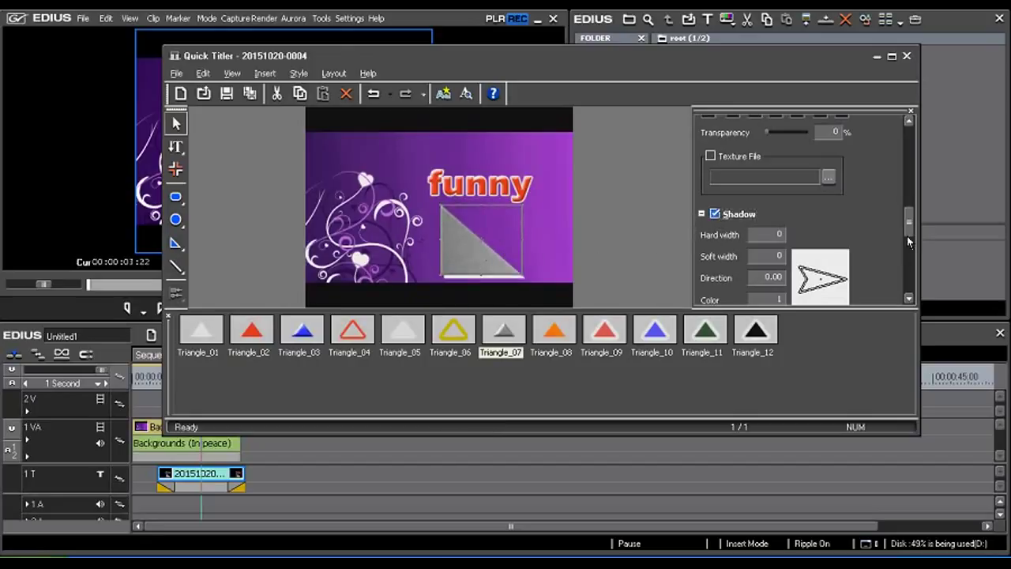
# Step: Set the triangle's shadow colour to dark navy, preview it, then delete the triangle
pyautogui.scroll(-3, 909, 242)
pyautogui.scroll(-1, 869, 221)
pyautogui.click(713, 158)
pyautogui.moveTo(561, 276); pyautogui.dragTo(561, 335)
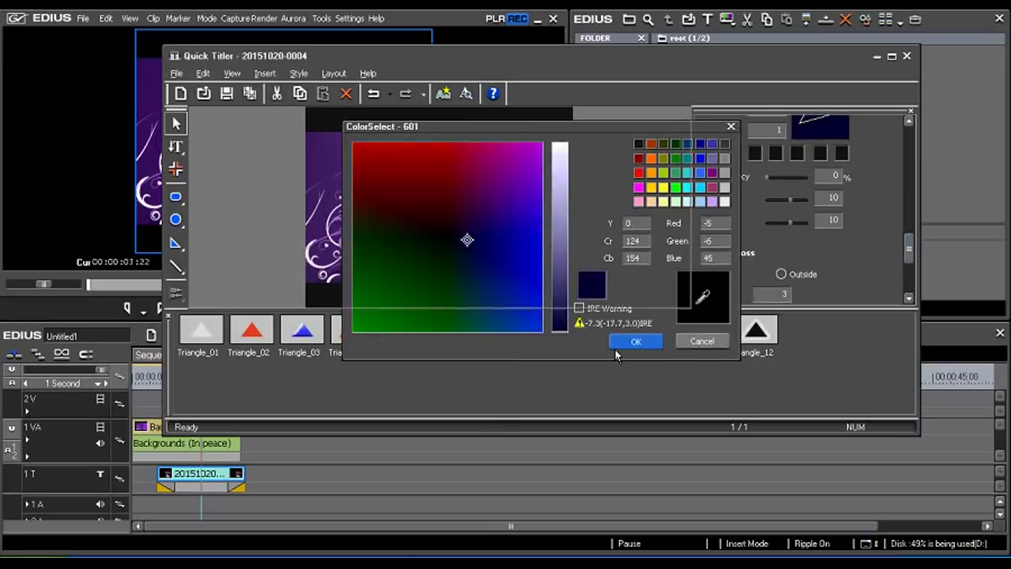
pyautogui.click(625, 343)
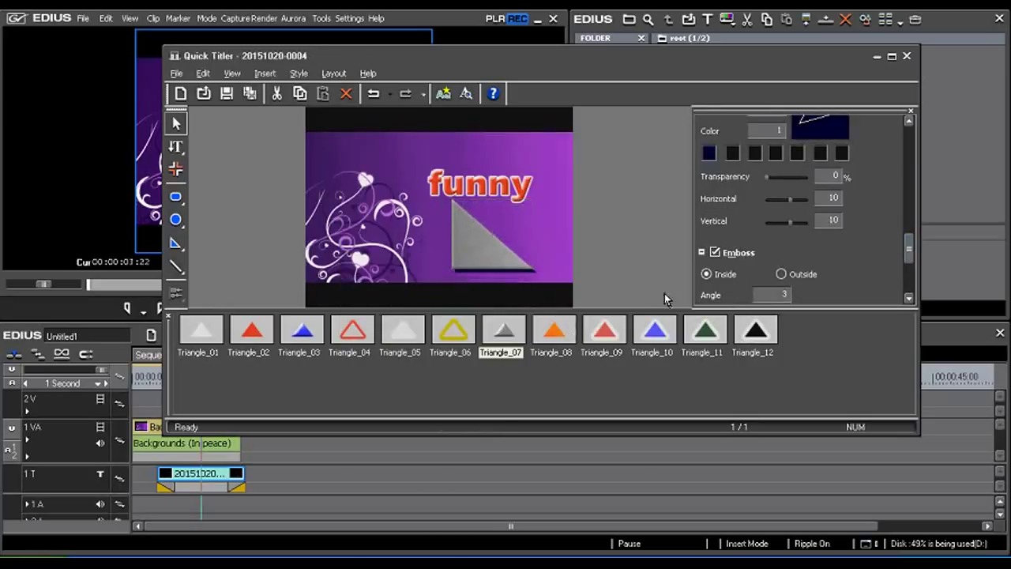
pyautogui.click(624, 281)
pyautogui.click(499, 276)
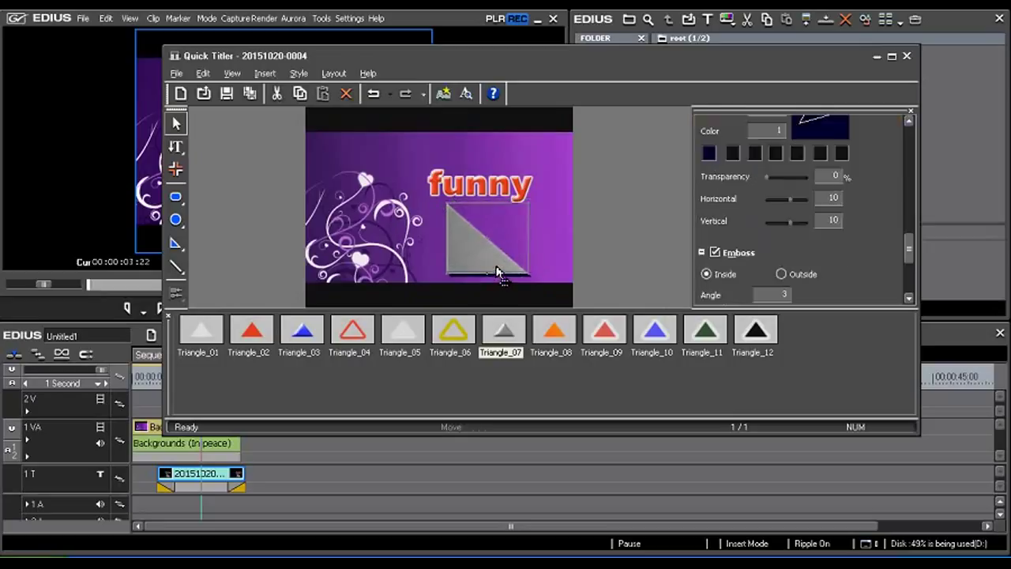
pyautogui.press('Delete')
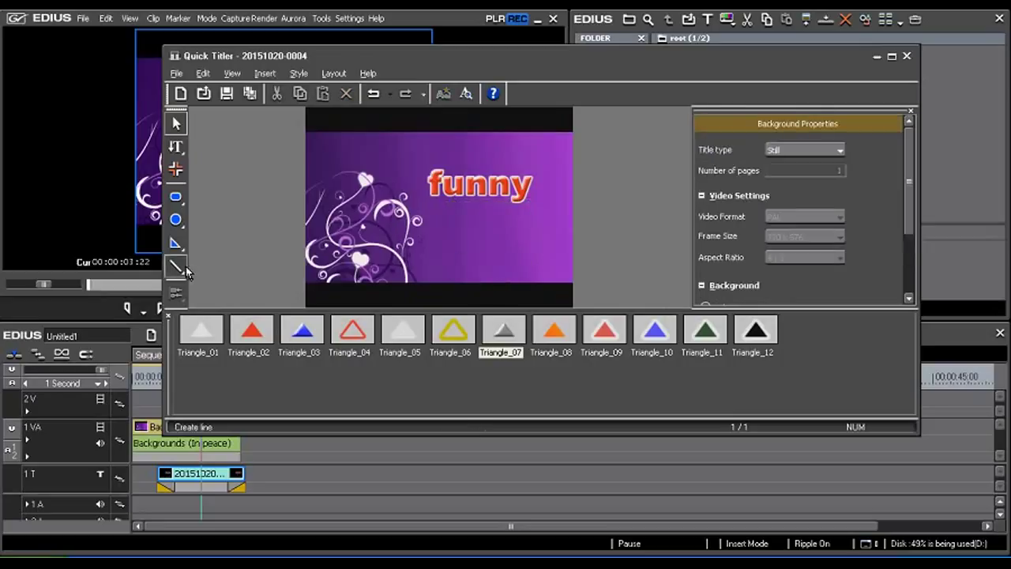
# Step: Draw a straight diagonal line below 'funny'
pyautogui.click(179, 272)
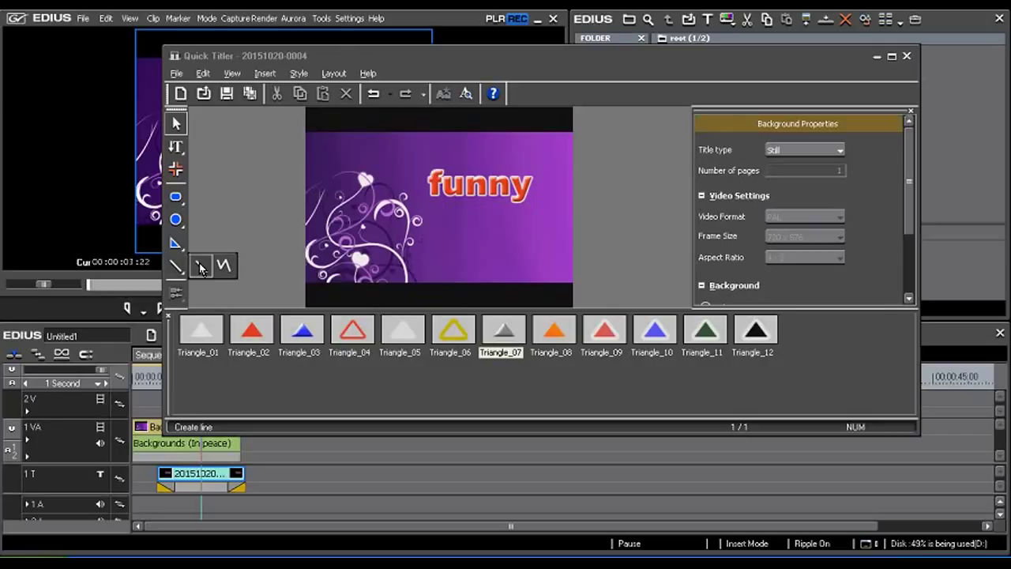
pyautogui.click(200, 267)
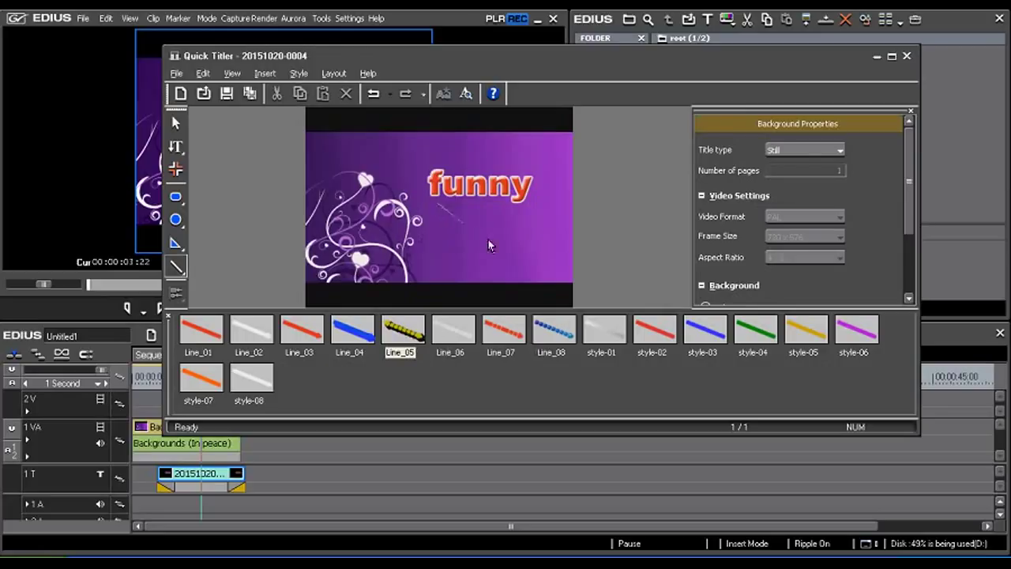
pyautogui.moveTo(488, 241); pyautogui.dragTo(539, 272)
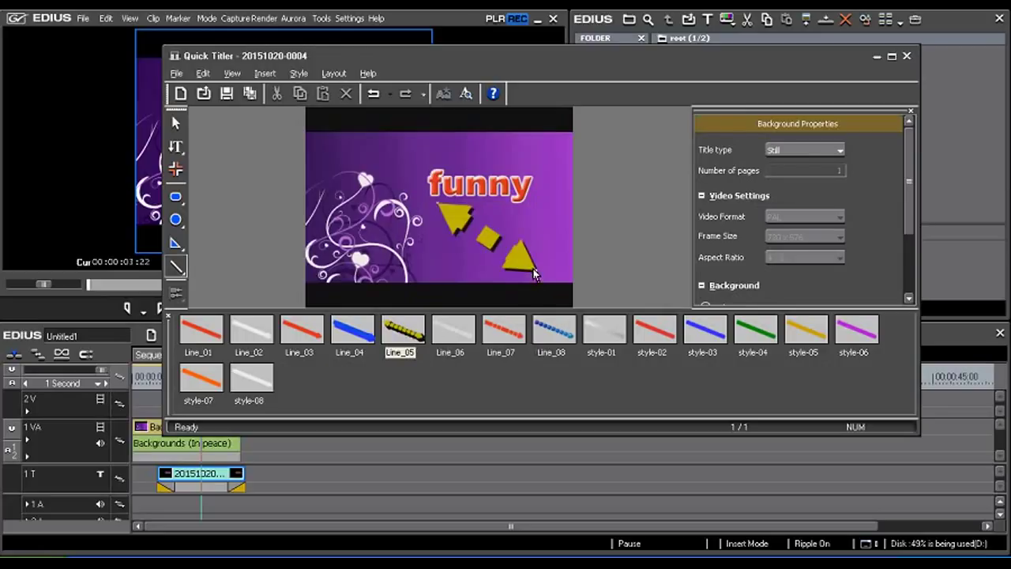
# Step: Try the Line_07, Line_08, thin white, red, style-08 and Line_01 looks, then delete the line
pyautogui.click(503, 336)
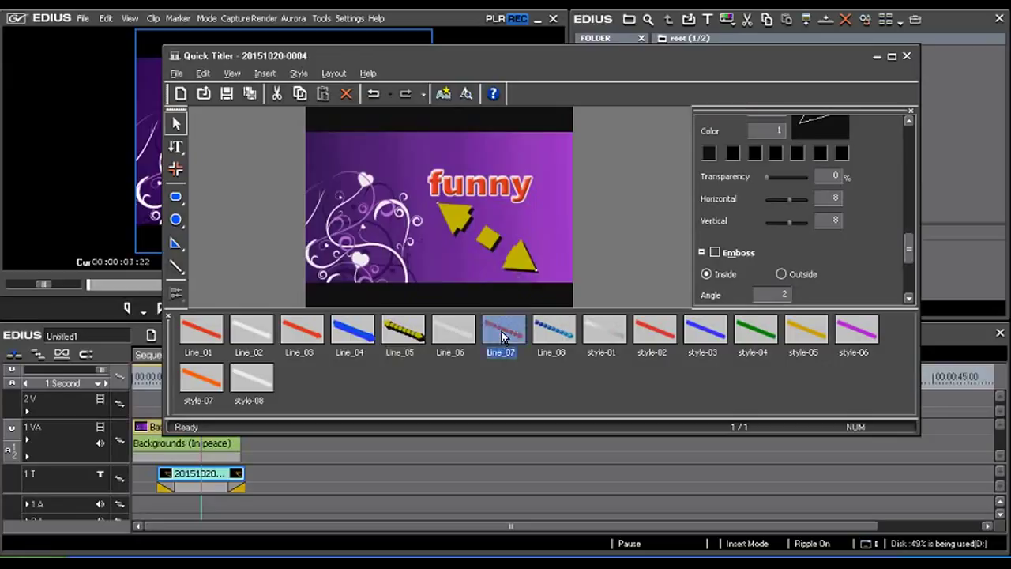
pyautogui.click(566, 334)
pyautogui.click(594, 335)
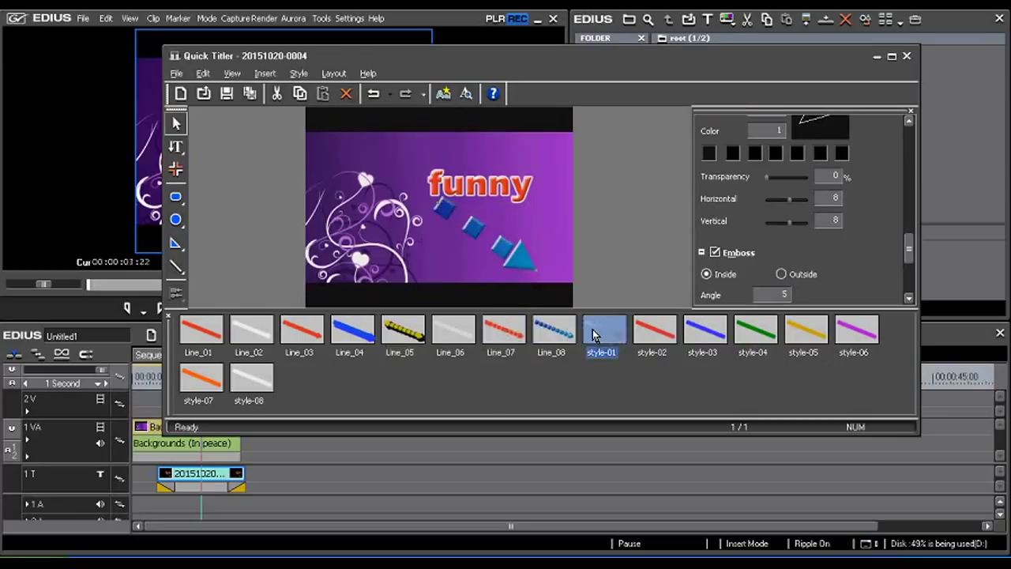
pyautogui.click(647, 327)
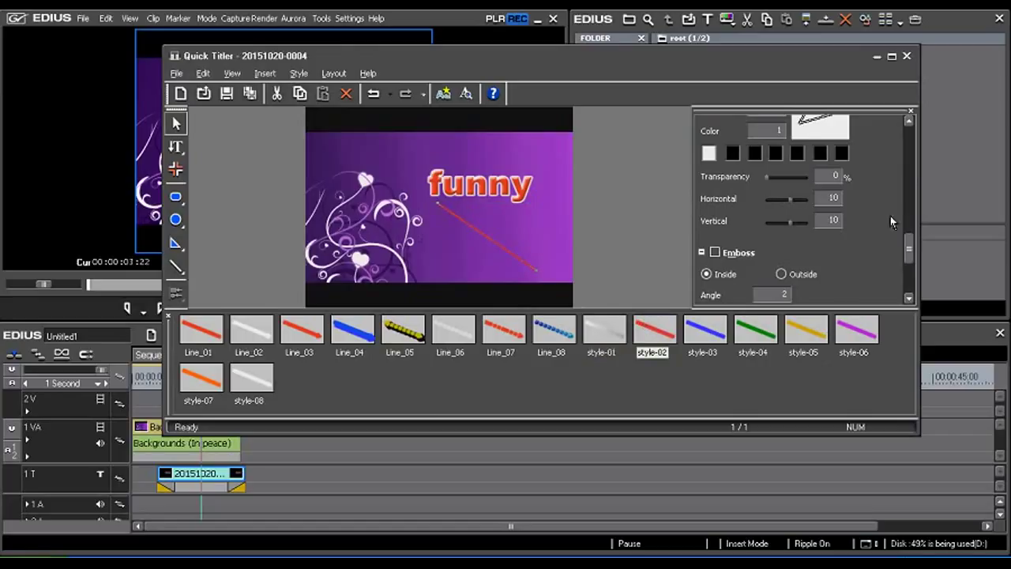
pyautogui.moveTo(909, 248)
pyautogui.mouseDown()
pyautogui.moveTo(911, 198)
pyautogui.moveTo(911, 241)
pyautogui.mouseUp()
pyautogui.click(248, 384)
pyautogui.doubleClick(246, 383)
pyautogui.doubleClick(199, 328)
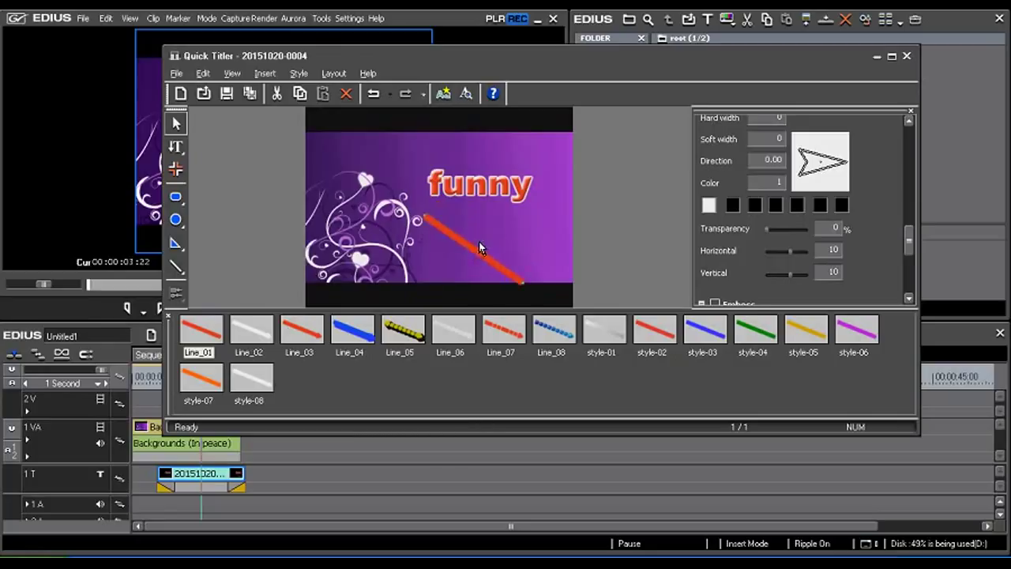
pyautogui.press('Delete')
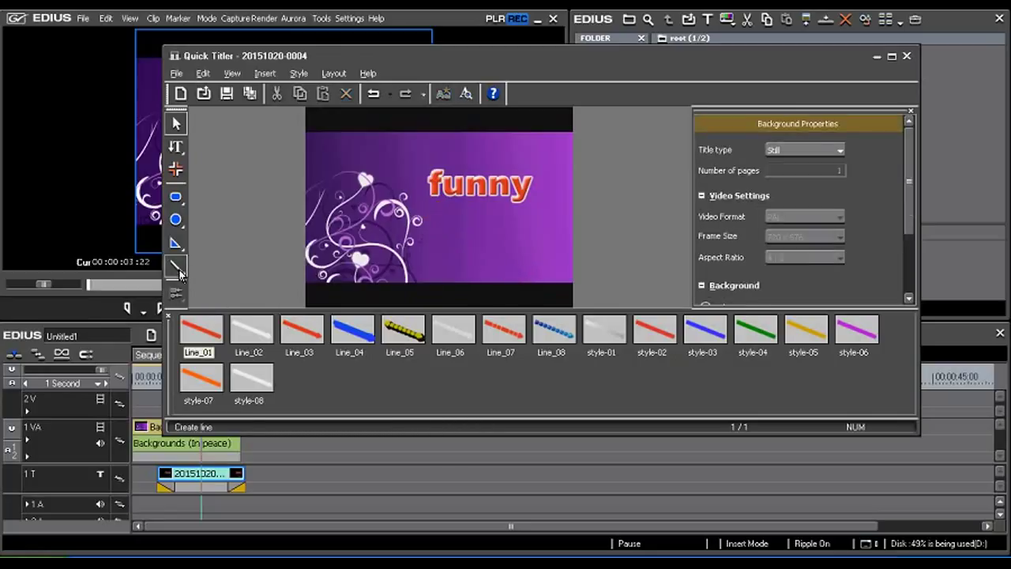
# Step: Draw a zigzag continuous line below 'funny'
pyautogui.click(176, 267)
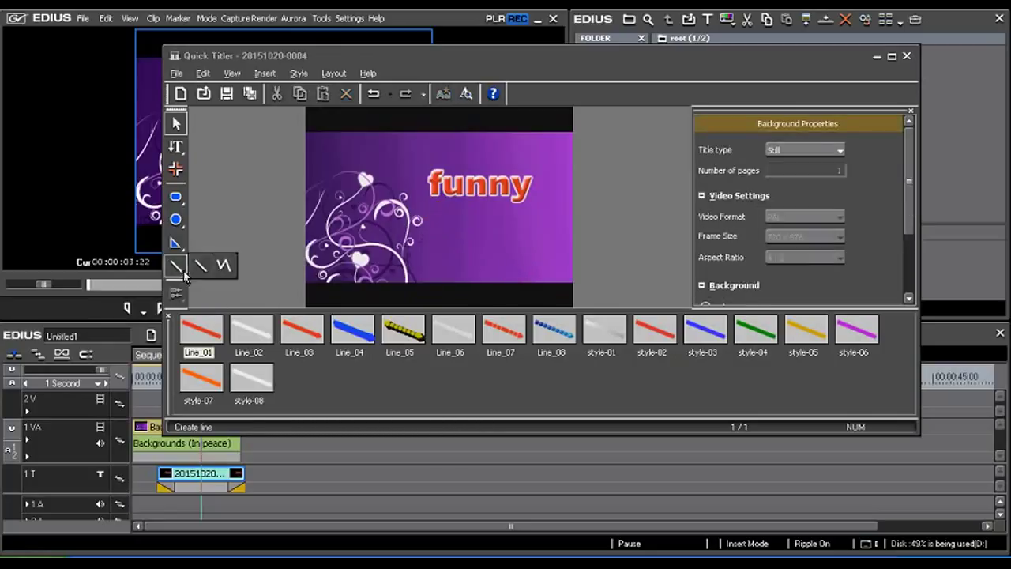
pyautogui.click(227, 270)
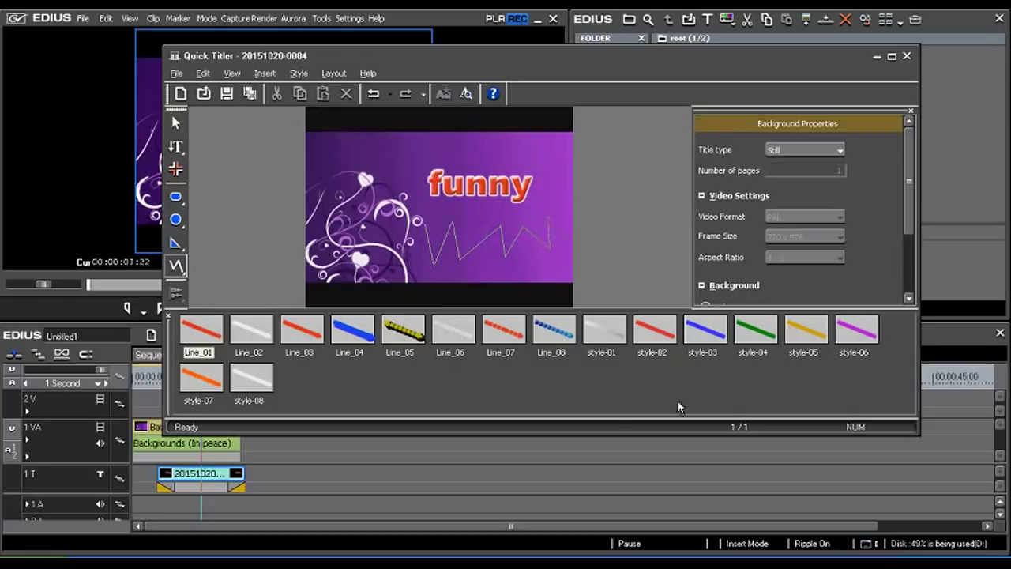
pyautogui.doubleClick(551, 306)
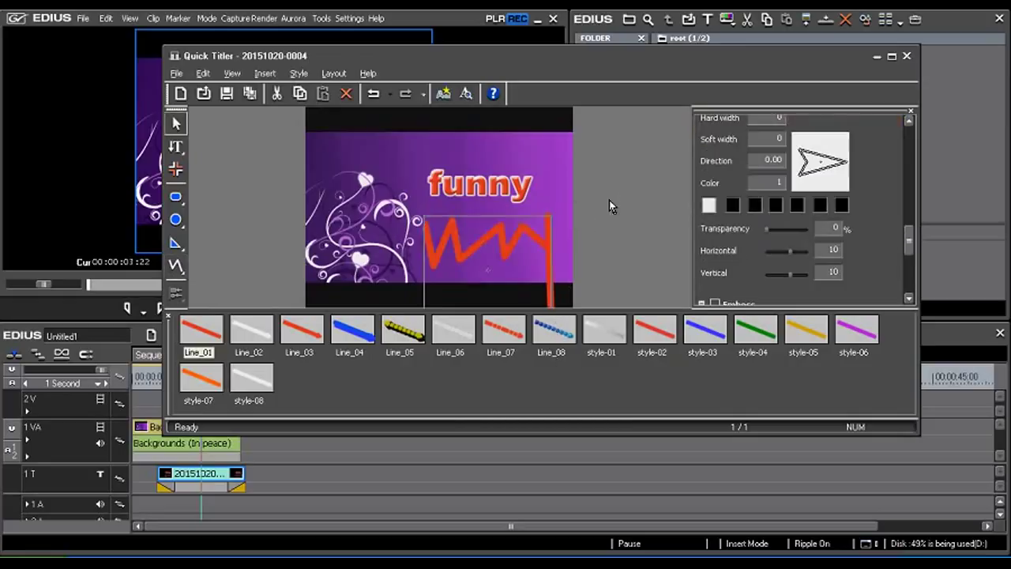
# Step: Try white, red, blue and green styles on the zigzag, move it up-right, then delete it
pyautogui.click(618, 331)
pyautogui.click(640, 329)
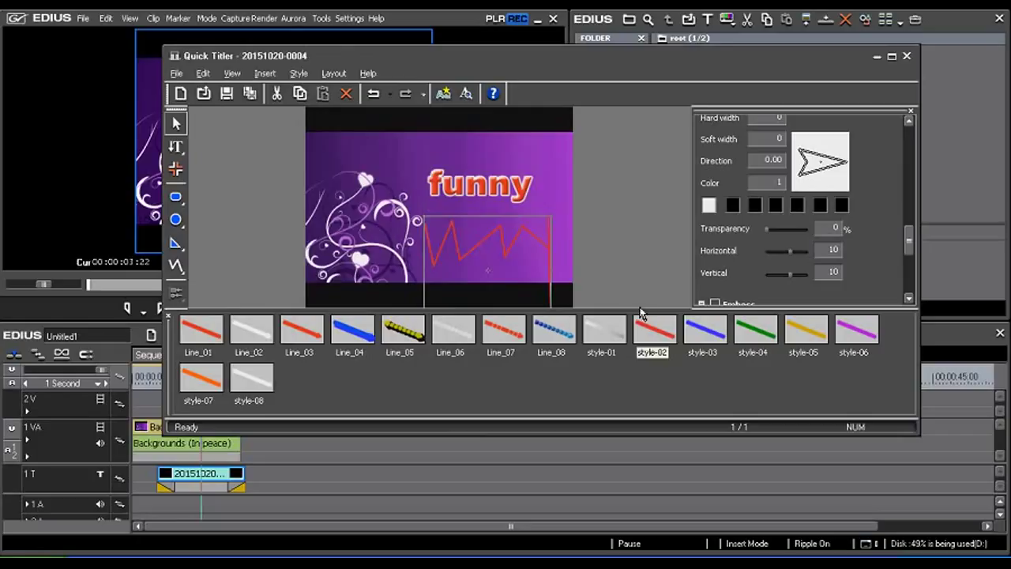
pyautogui.click(686, 328)
pyautogui.click(747, 332)
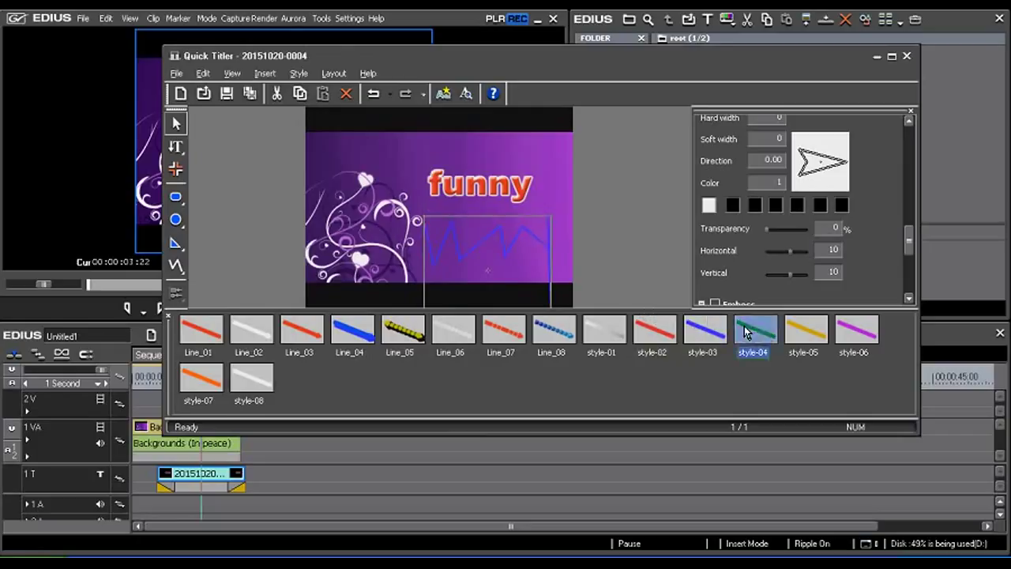
pyautogui.moveTo(516, 254); pyautogui.dragTo(533, 241)
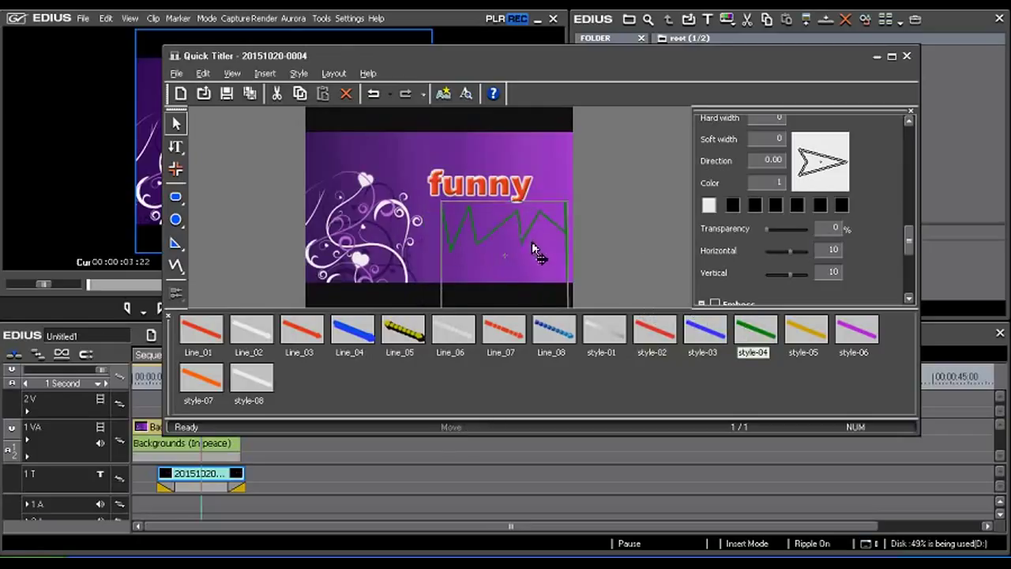
pyautogui.press('Delete')
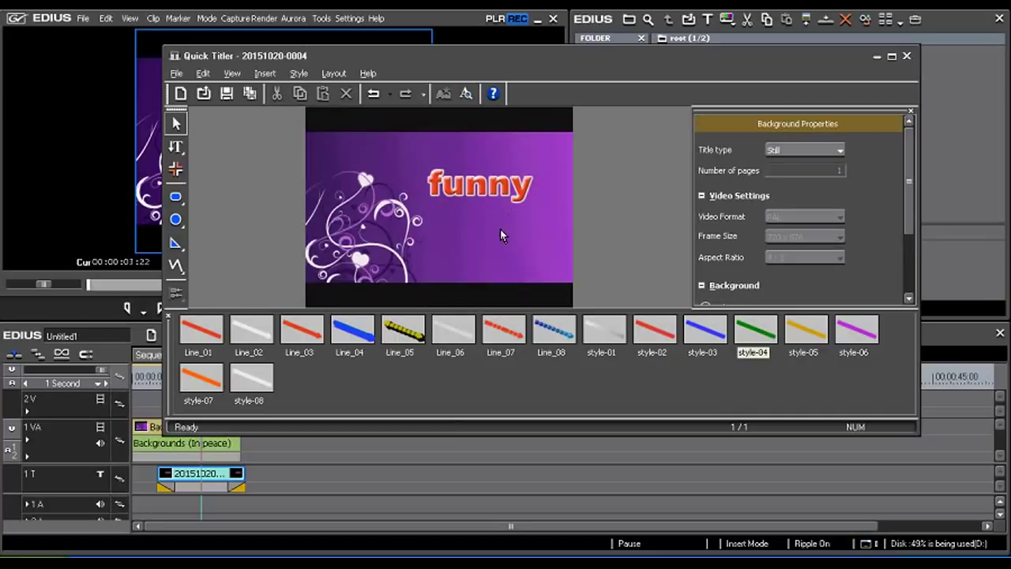